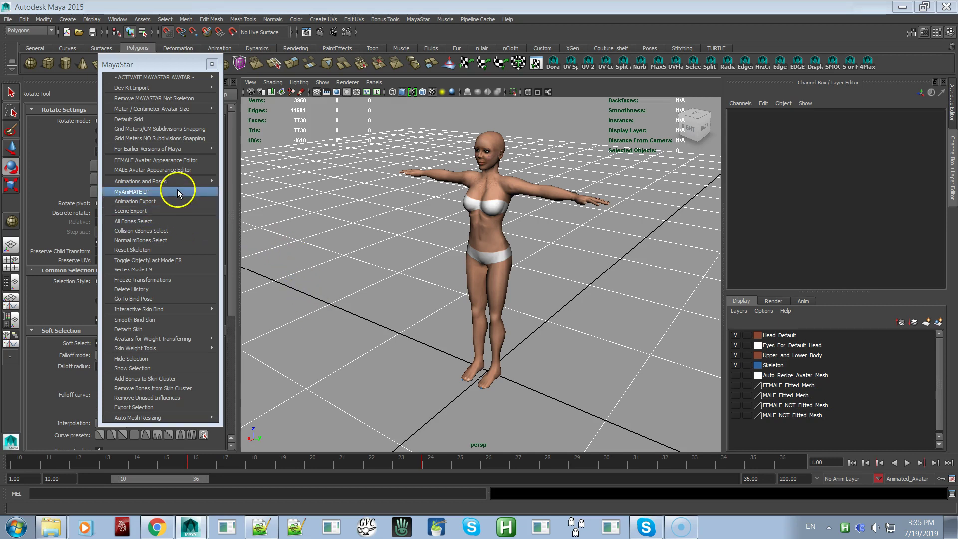
# Step: Open the FEMALE Avatar Appearance Editor from MayaStar and move its window to the right
pyautogui.click(178, 161)
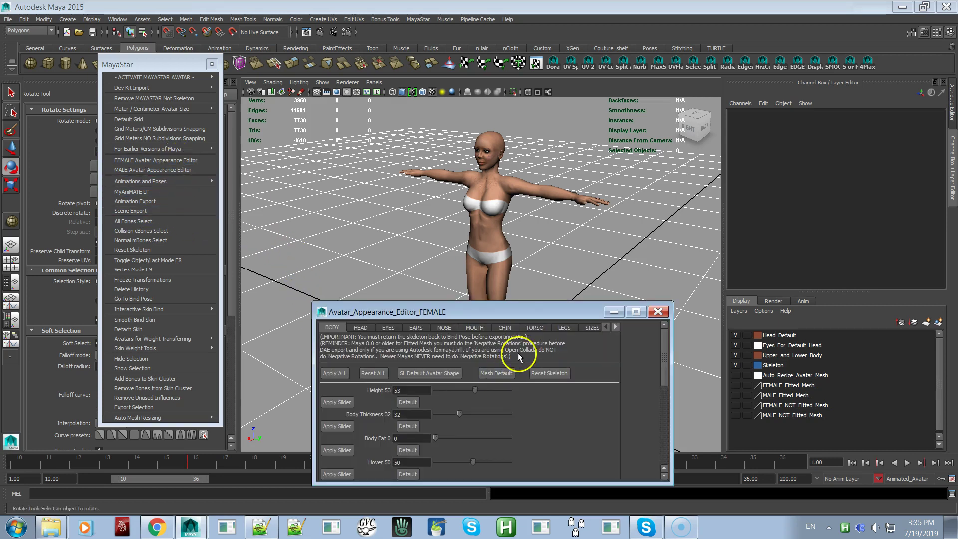
pyautogui.moveTo(485, 321); pyautogui.dragTo(774, 205)
pyautogui.keyDown('alt'); pyautogui.moveTo(460, 352); pyautogui.dragTo(505, 311); pyautogui.keyUp('alt')
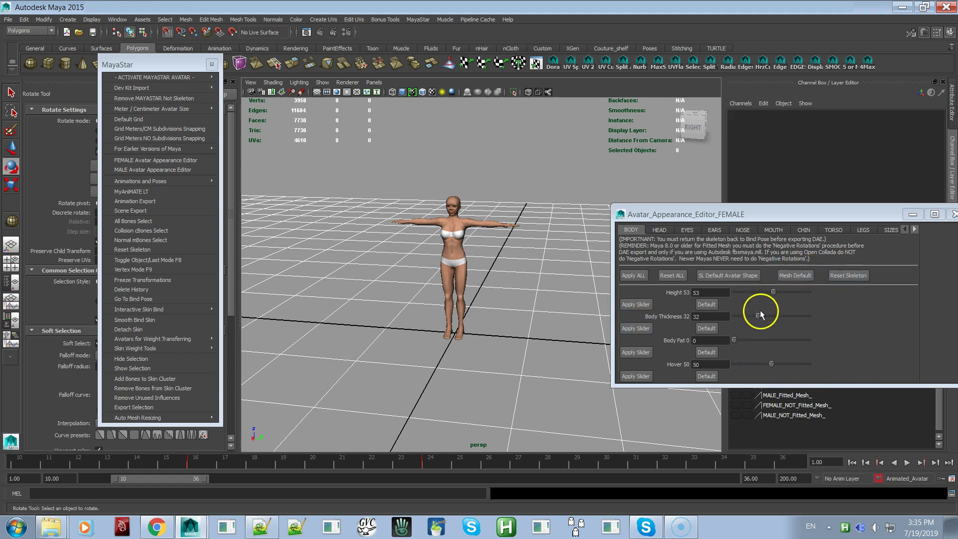
# Step: At frame 20, give the walking avatar the Female Large standard size
pyautogui.moveTo(496, 463); pyautogui.dragTo(313, 463)
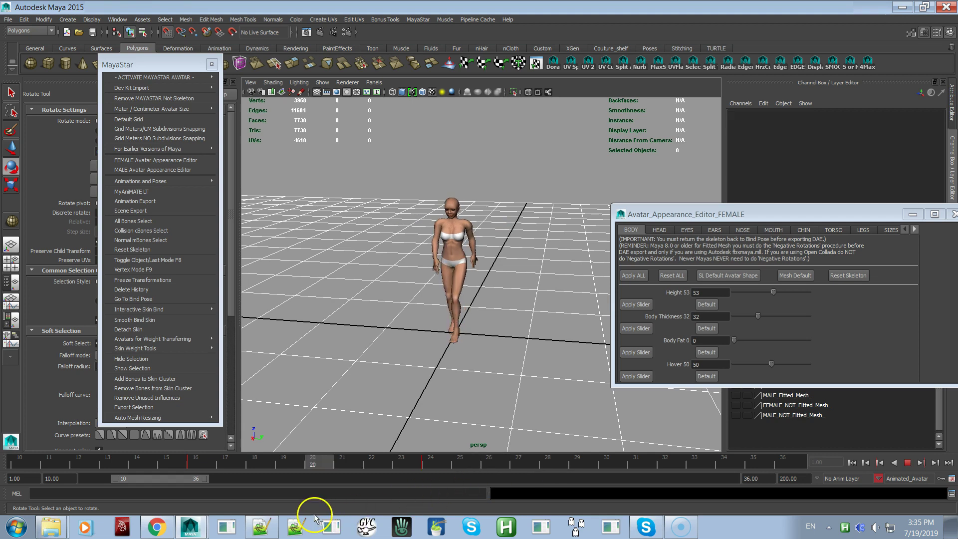
pyautogui.click(889, 232)
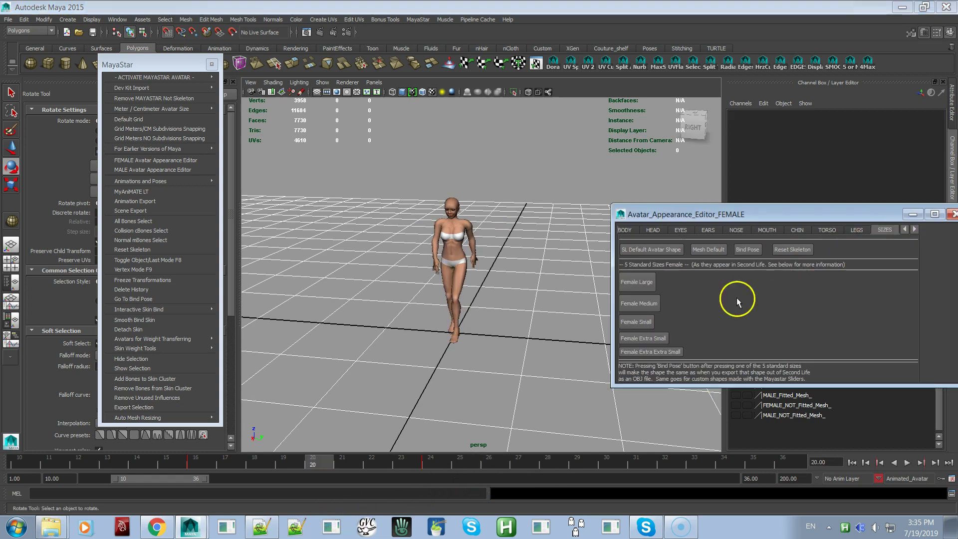
pyautogui.click(655, 276)
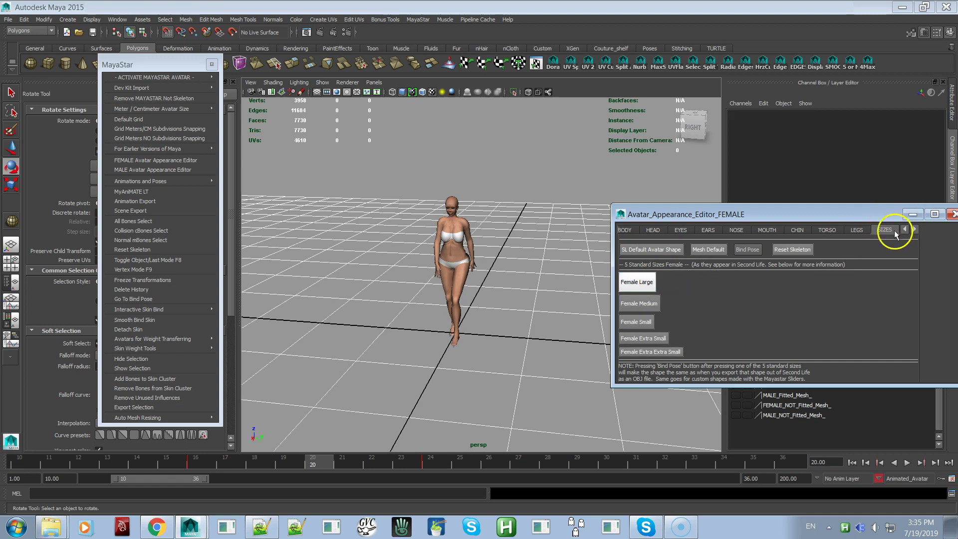
# Step: Apply the Voluptuous body type, inspect it from the side, then revert to Mesh Default
pyautogui.click(914, 229)
pyautogui.click(875, 231)
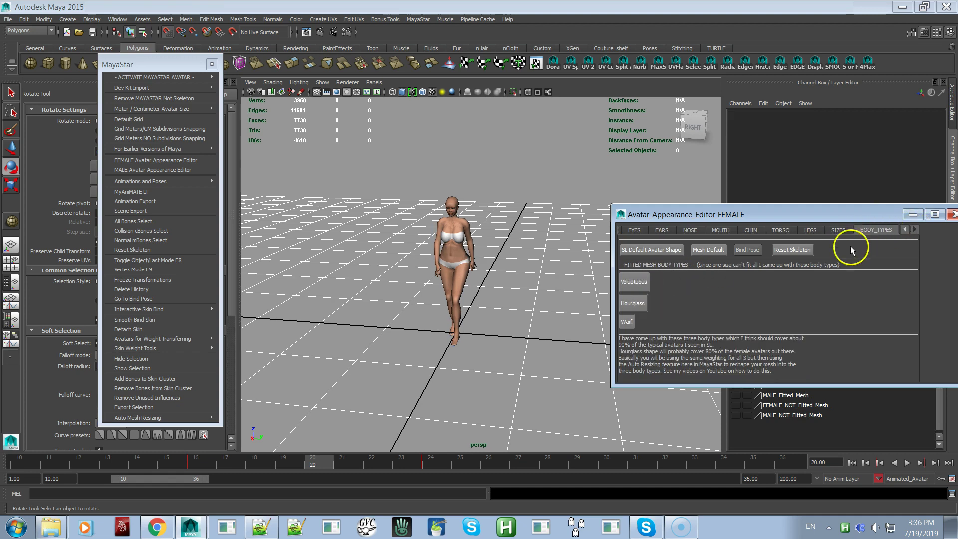
pyautogui.click(632, 286)
pyautogui.keyDown('alt'); pyautogui.moveTo(592, 274); pyautogui.dragTo(443, 355); pyautogui.keyUp('alt')
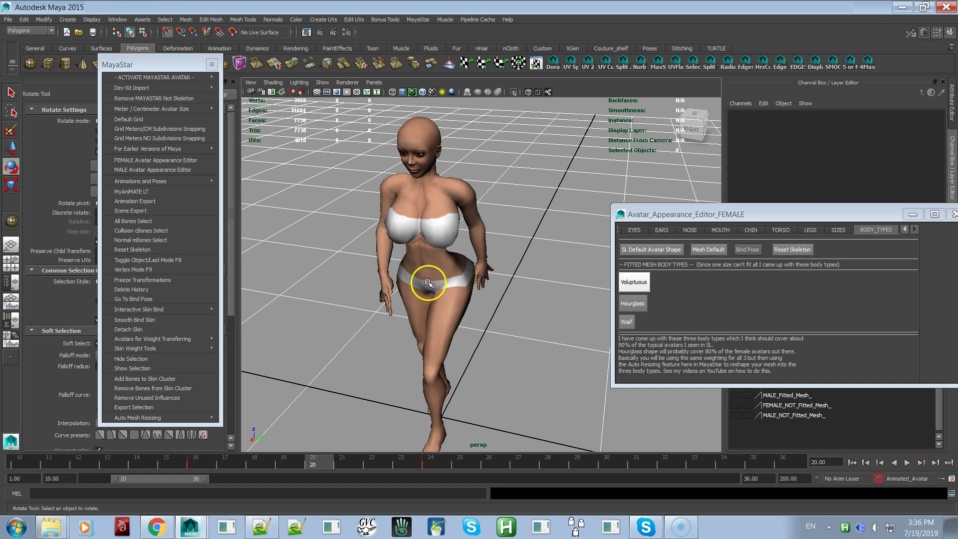
pyautogui.keyDown('alt'); pyautogui.moveTo(424, 278); pyautogui.dragTo(404, 287); pyautogui.keyUp('alt')
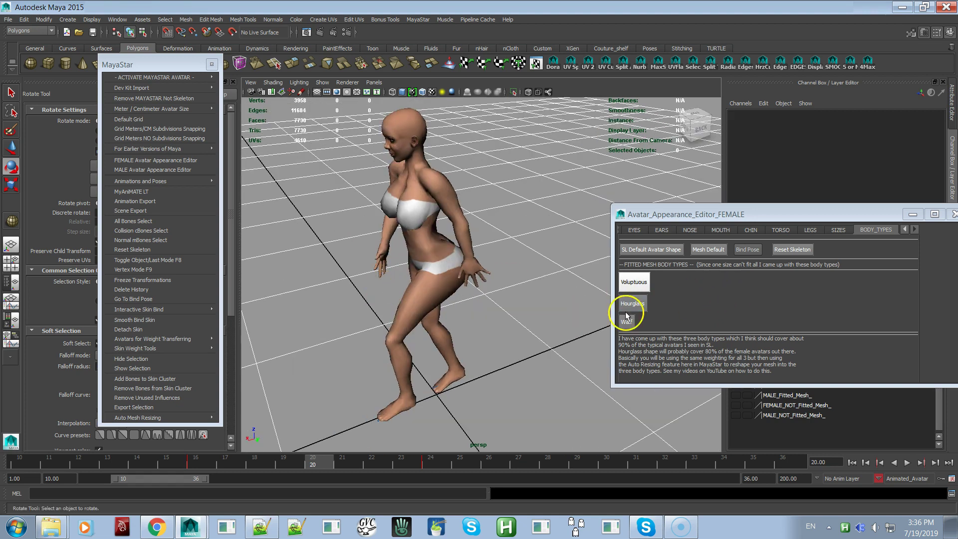
pyautogui.click(710, 251)
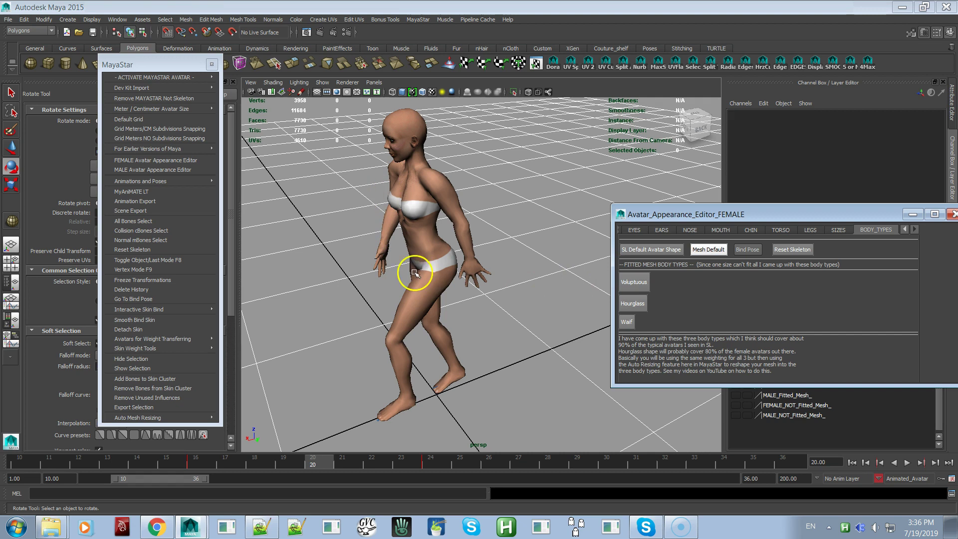
pyautogui.moveTo(413, 271)
pyautogui.keyDown('alt'); pyautogui.mouseDown()
pyautogui.moveTo(462, 231)
pyautogui.moveTo(467, 257)
pyautogui.moveTo(561, 256)
pyautogui.moveTo(479, 271)
pyautogui.moveTo(424, 267)
pyautogui.mouseUp(); pyautogui.keyUp('alt')
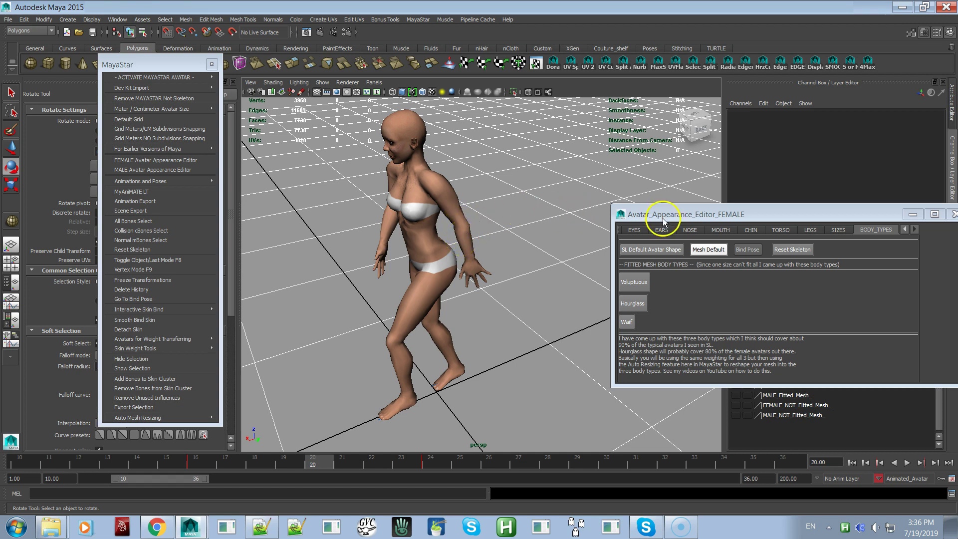
# Step: Set Arm Length to 100 in the Torso sliders, then restore Mesh Default
pyautogui.click(780, 231)
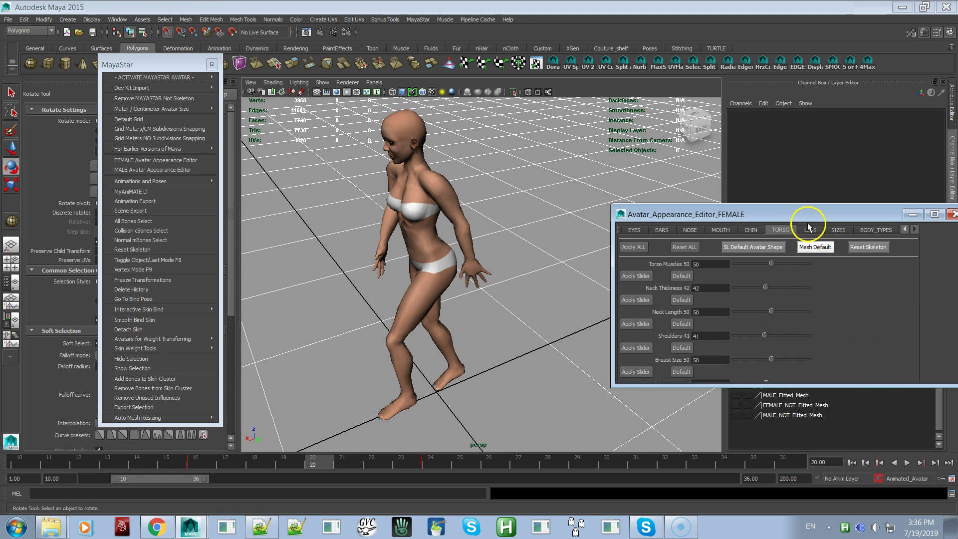
pyautogui.moveTo(774, 218); pyautogui.dragTo(721, 215)
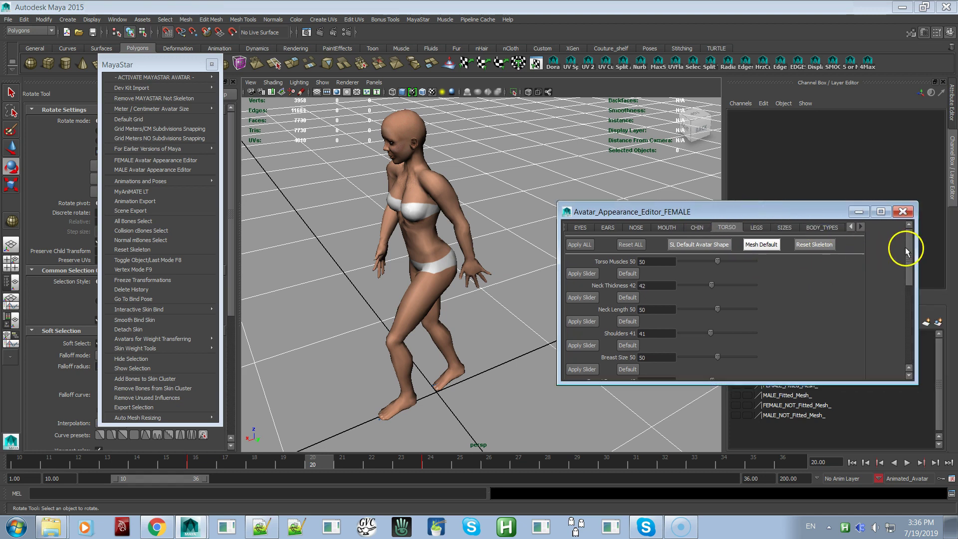
pyautogui.moveTo(912, 251); pyautogui.dragTo(907, 281)
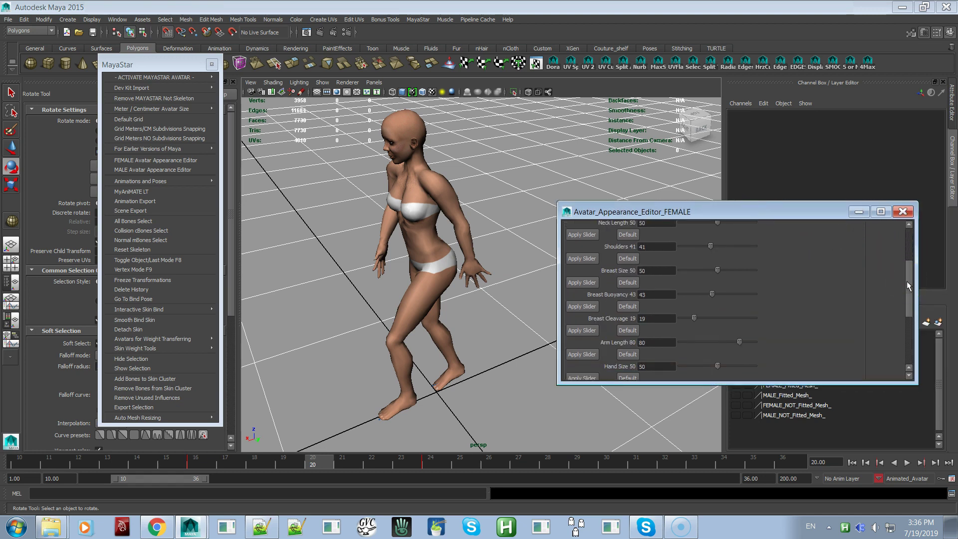
pyautogui.moveTo(739, 343); pyautogui.dragTo(757, 343)
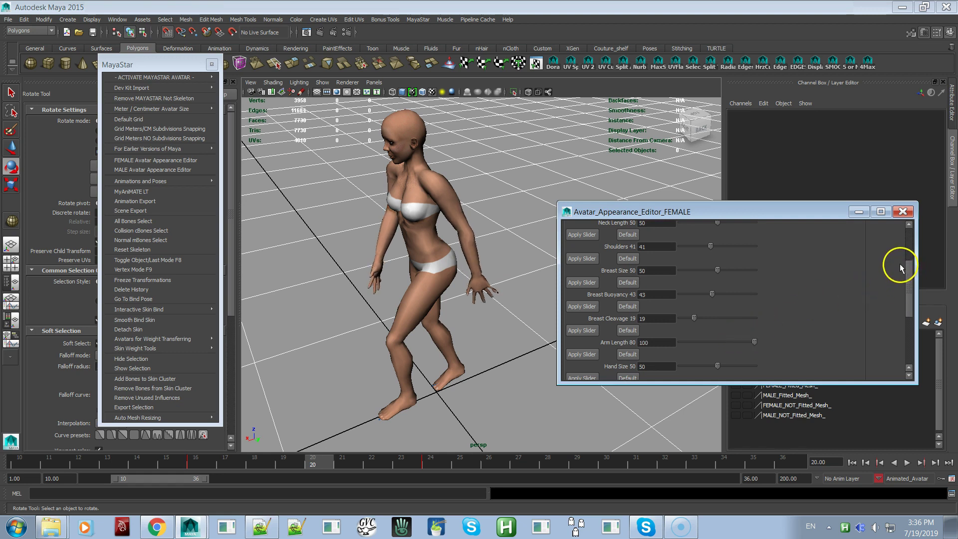
pyautogui.moveTo(910, 274); pyautogui.dragTo(905, 235)
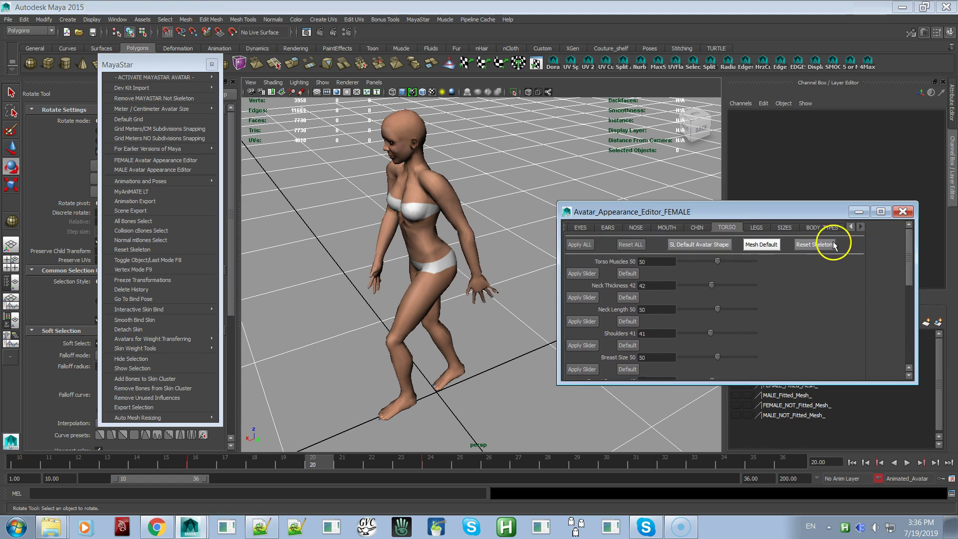
pyautogui.click(753, 245)
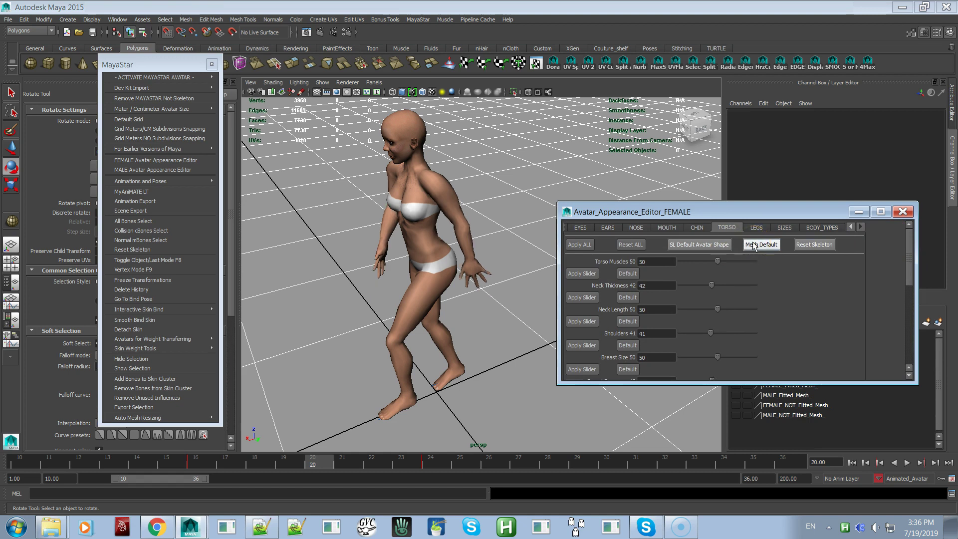
# Step: Orbit and zoom in for a close front view of the avatar's torso and hips
pyautogui.click(452, 233)
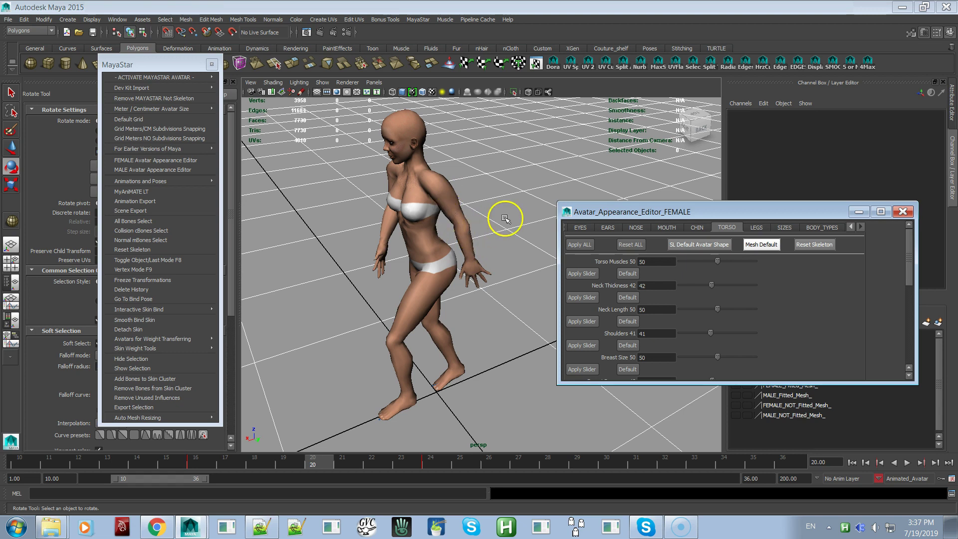
pyautogui.keyDown('alt'); pyautogui.moveTo(502, 220); pyautogui.dragTo(439, 220, button='right'); pyautogui.keyUp('alt')
pyautogui.keyDown('alt'); pyautogui.moveTo(439, 219); pyautogui.dragTo(513, 208); pyautogui.keyUp('alt')
pyautogui.keyDown('alt'); pyautogui.moveTo(514, 208); pyautogui.dragTo(556, 342, button='right'); pyautogui.keyUp('alt')
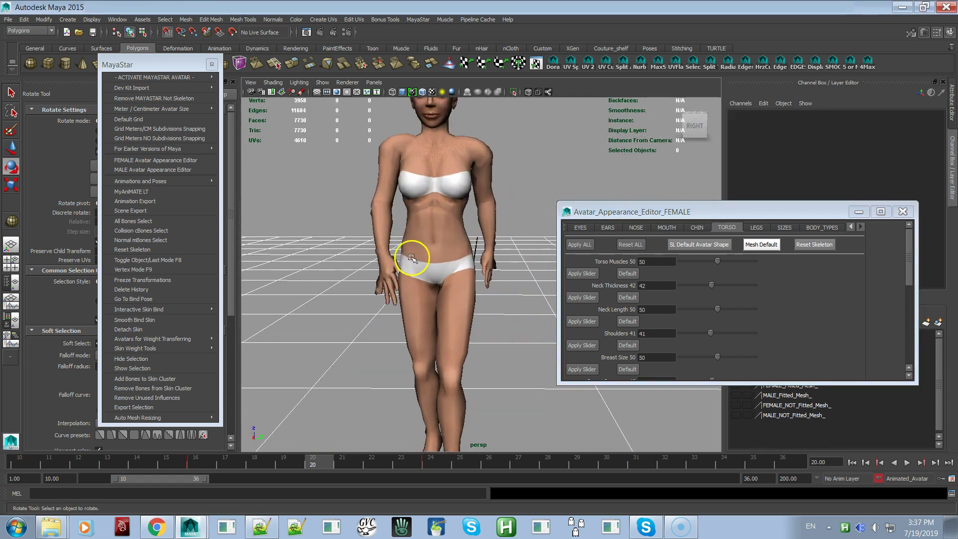
pyautogui.keyDown('alt'); pyautogui.moveTo(413, 256); pyautogui.dragTo(424, 299, button='right'); pyautogui.keyUp('alt')
pyautogui.keyDown('alt'); pyautogui.moveTo(424, 300); pyautogui.dragTo(477, 287); pyautogui.keyUp('alt')
# Step: Reset the skeleton to the T-pose and orbit to inspect it from the front
pyautogui.click(809, 244)
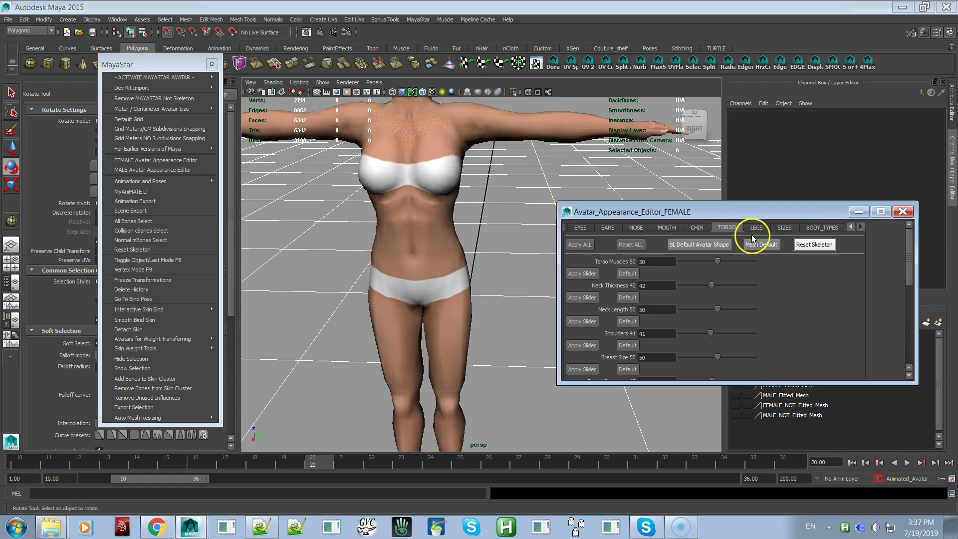
pyautogui.keyDown('alt'); pyautogui.moveTo(368, 261); pyautogui.dragTo(285, 167, button='right'); pyautogui.keyUp('alt')
pyautogui.keyDown('alt'); pyautogui.moveTo(284, 167); pyautogui.dragTo(368, 207); pyautogui.keyUp('alt')
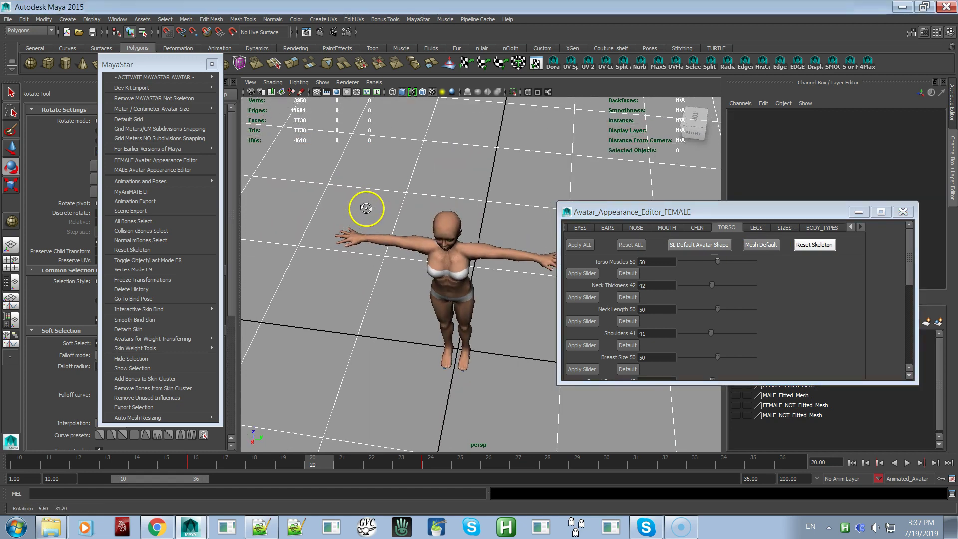
pyautogui.keyDown('alt'); pyautogui.moveTo(368, 207); pyautogui.dragTo(391, 256, button='right'); pyautogui.keyUp('alt')
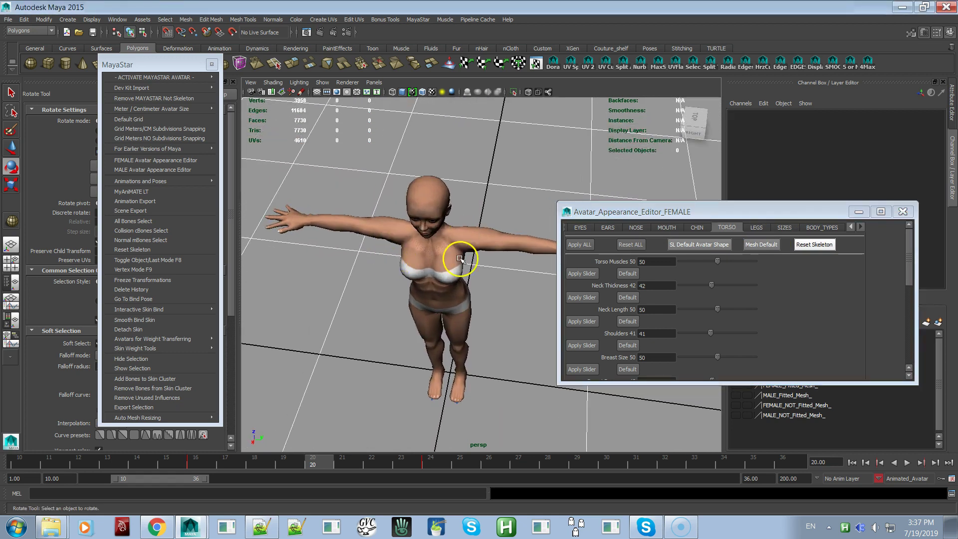
pyautogui.keyDown('alt'); pyautogui.moveTo(492, 235); pyautogui.dragTo(461, 234); pyautogui.keyUp('alt')
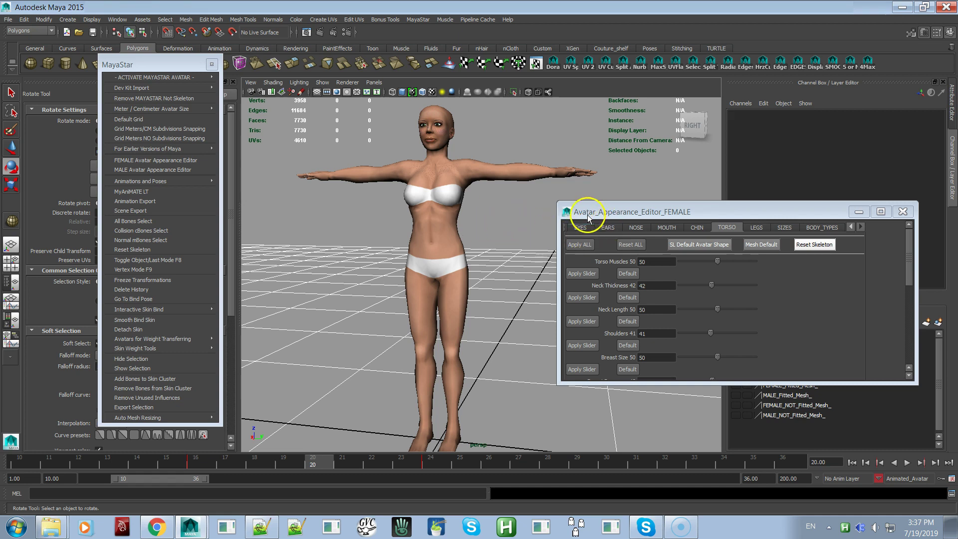
pyautogui.keyDown('alt'); pyautogui.moveTo(474, 208); pyautogui.dragTo(479, 249); pyautogui.keyUp('alt')
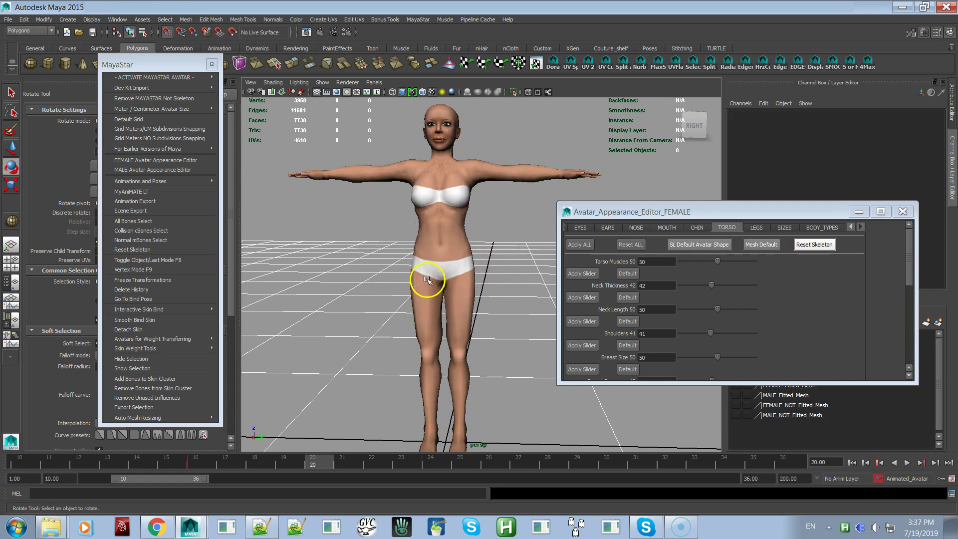
pyautogui.keyDown('alt'); pyautogui.moveTo(428, 300); pyautogui.dragTo(458, 281); pyautogui.keyUp('alt')
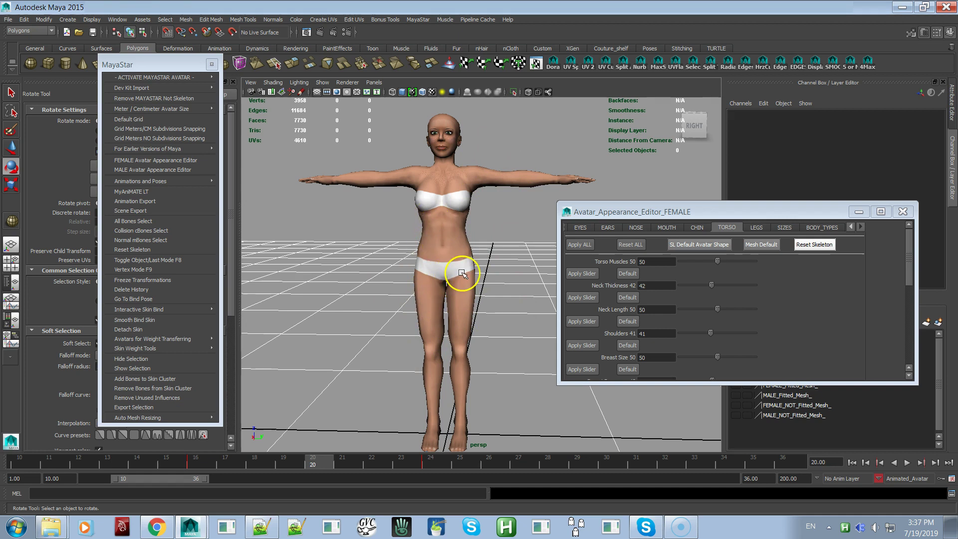
pyautogui.keyDown('alt'); pyautogui.moveTo(454, 271); pyautogui.dragTo(531, 331, button='right'); pyautogui.keyUp('alt')
pyautogui.keyDown('alt'); pyautogui.moveTo(531, 331); pyautogui.dragTo(480, 303); pyautogui.keyUp('alt')
pyautogui.keyDown('alt'); pyautogui.moveTo(480, 303); pyautogui.dragTo(428, 264, button='right'); pyautogui.keyUp('alt')
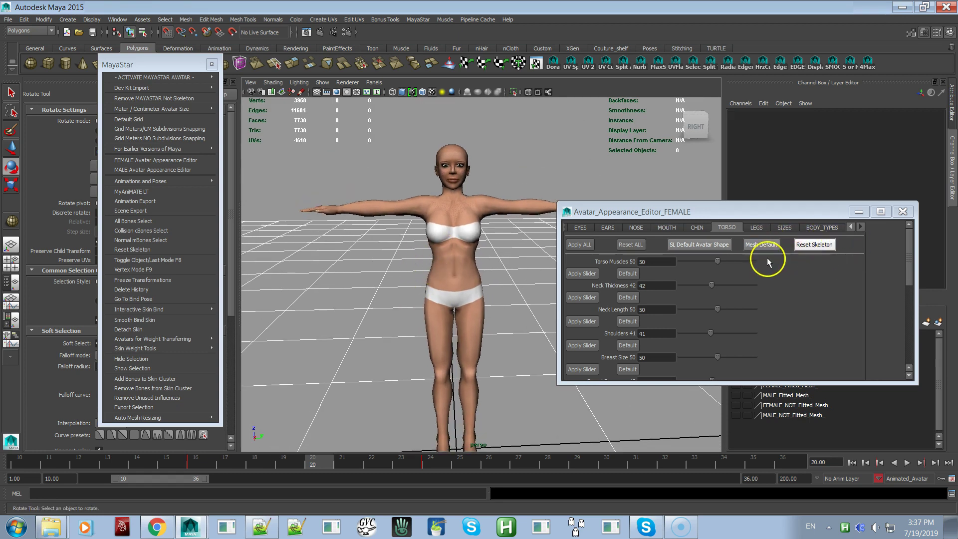
# Step: Reapply the SL default avatar shape and Mesh Default, resetting the skeleton along the way
pyautogui.click(808, 246)
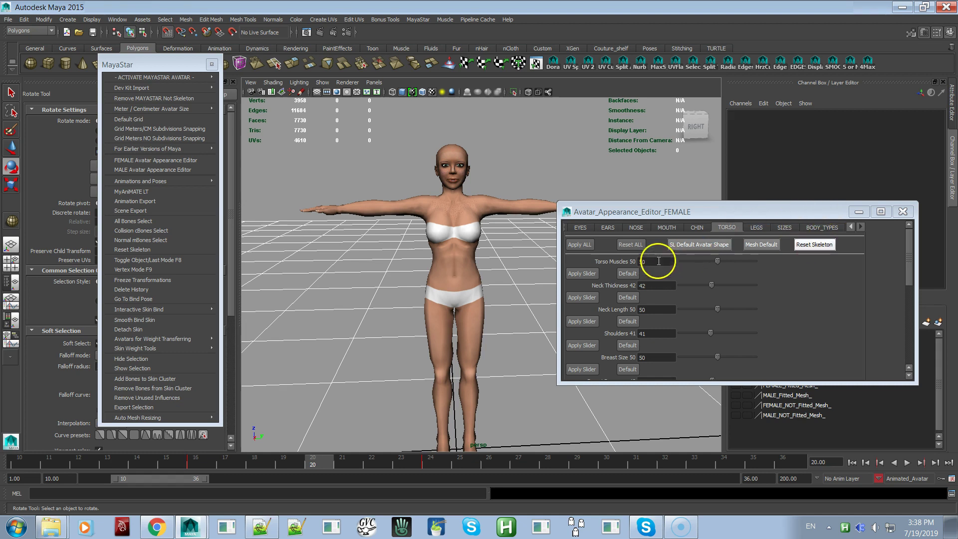
pyautogui.click(687, 248)
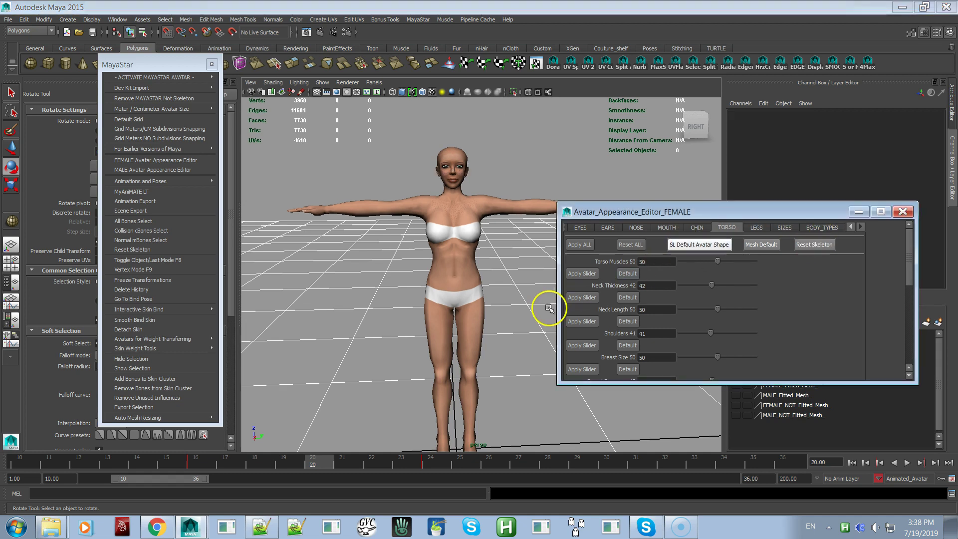
pyautogui.keyDown('alt'); pyautogui.moveTo(467, 321); pyautogui.dragTo(472, 293, button='middle'); pyautogui.keyUp('alt')
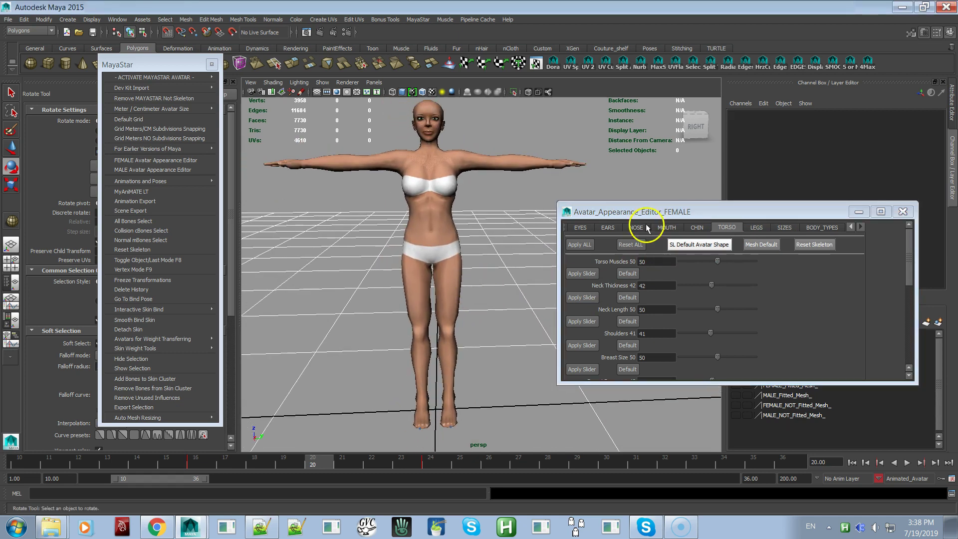
pyautogui.click(759, 246)
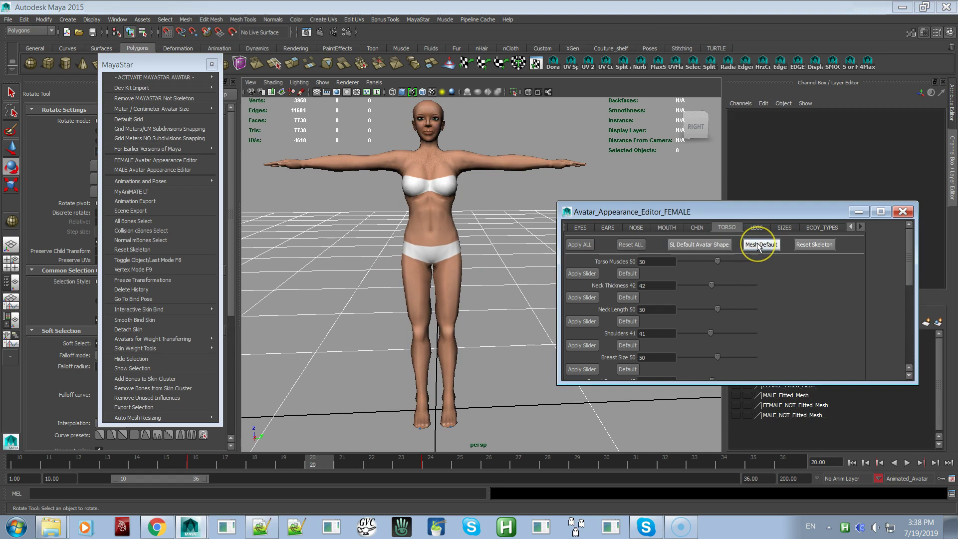
pyautogui.click(725, 244)
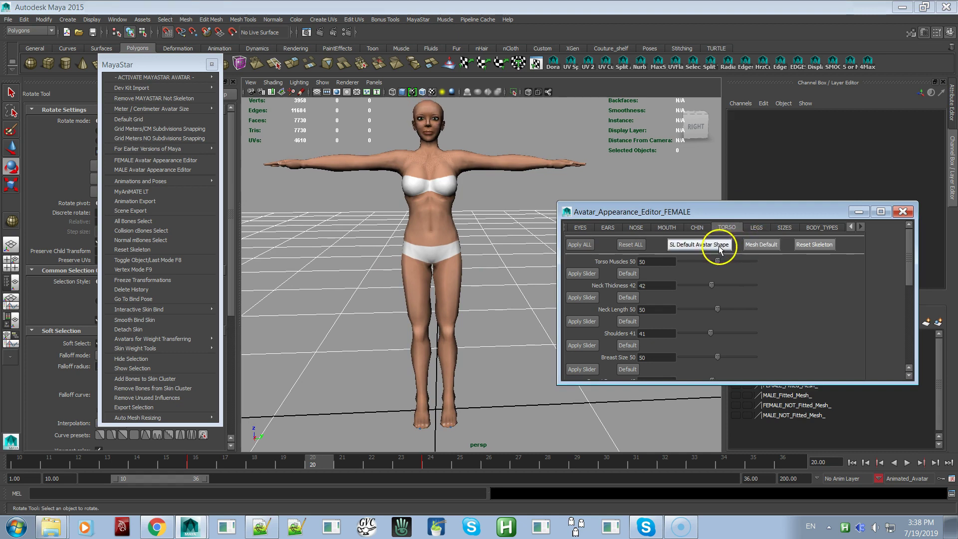
pyautogui.click(769, 246)
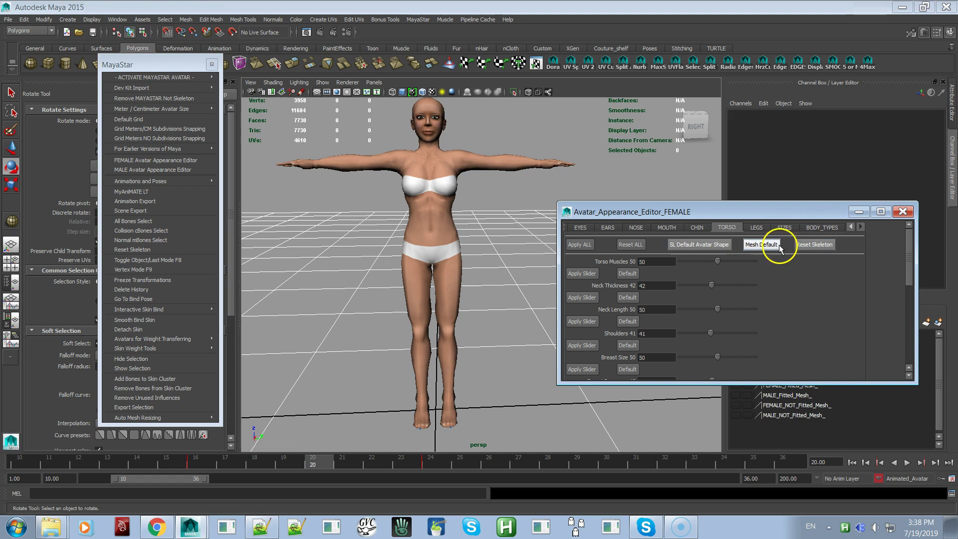
pyautogui.click(801, 245)
pyautogui.click(774, 245)
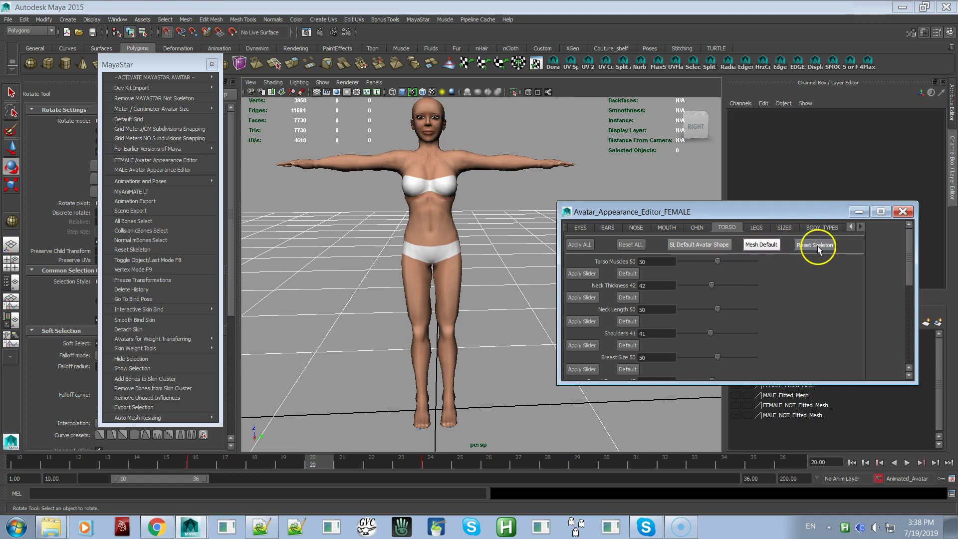
pyautogui.click(814, 245)
pyautogui.click(765, 247)
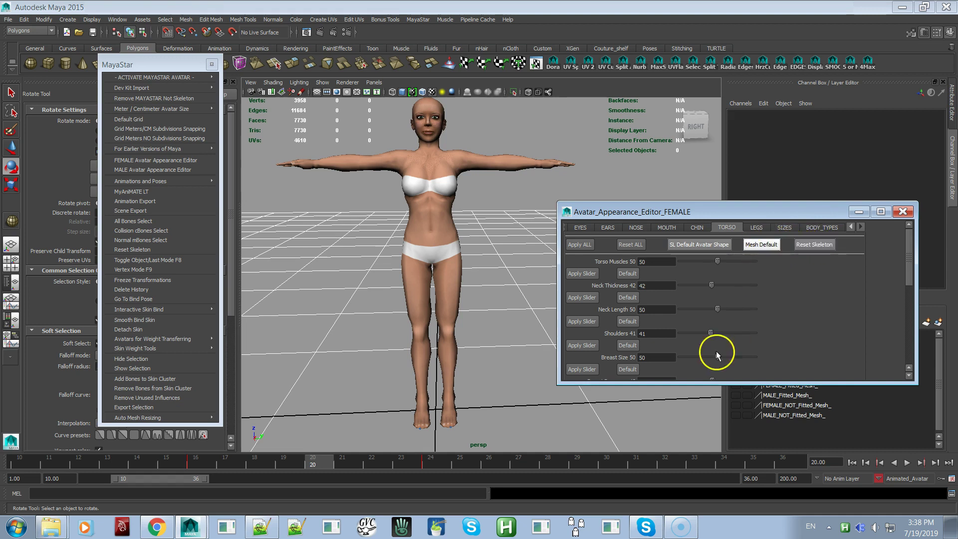
# Step: At frame 31, reset the skeleton to snap the walking avatar into a T-pose
pyautogui.click(642, 454)
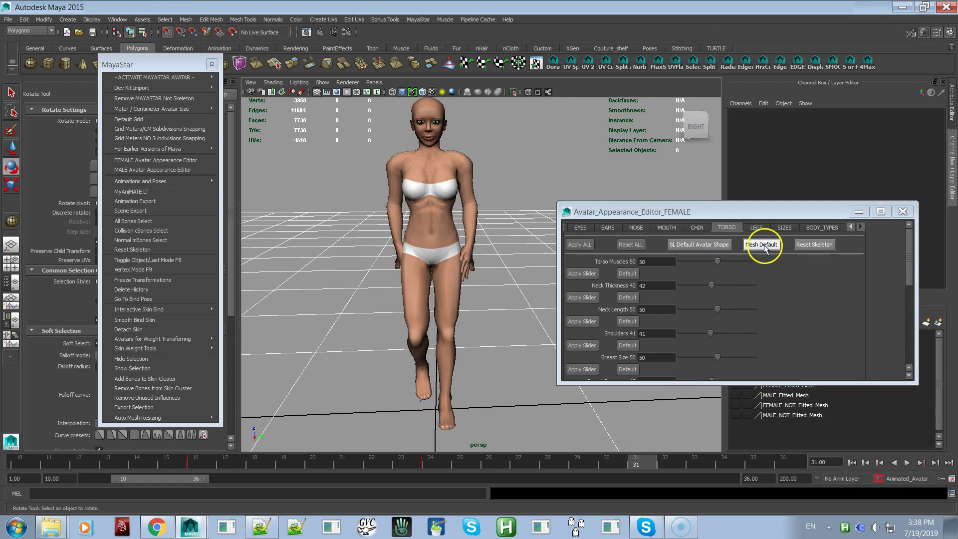
pyautogui.click(804, 246)
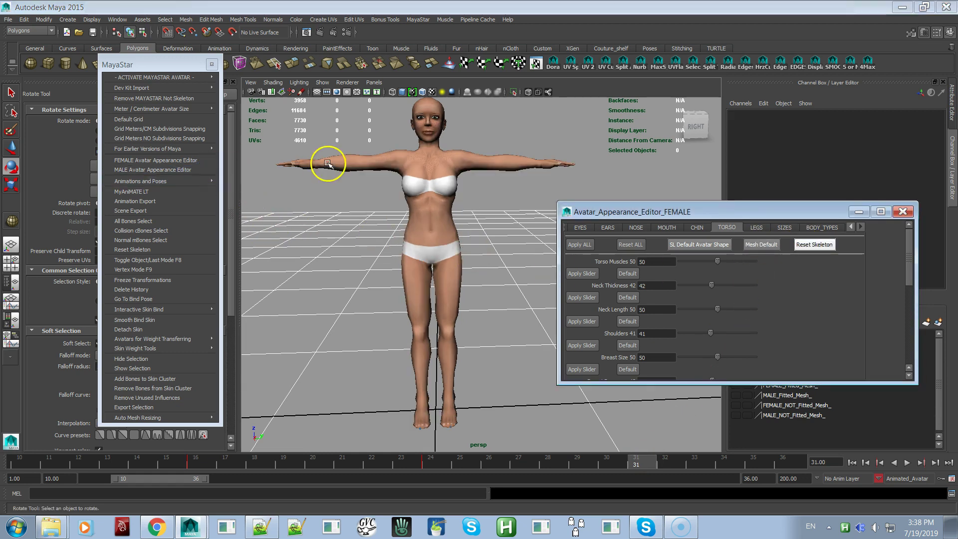
pyautogui.keyDown('alt'); pyautogui.moveTo(377, 182); pyautogui.dragTo(417, 219, button='right'); pyautogui.keyUp('alt')
pyautogui.keyDown('alt'); pyautogui.moveTo(418, 218); pyautogui.dragTo(439, 235, button='middle'); pyautogui.keyUp('alt')
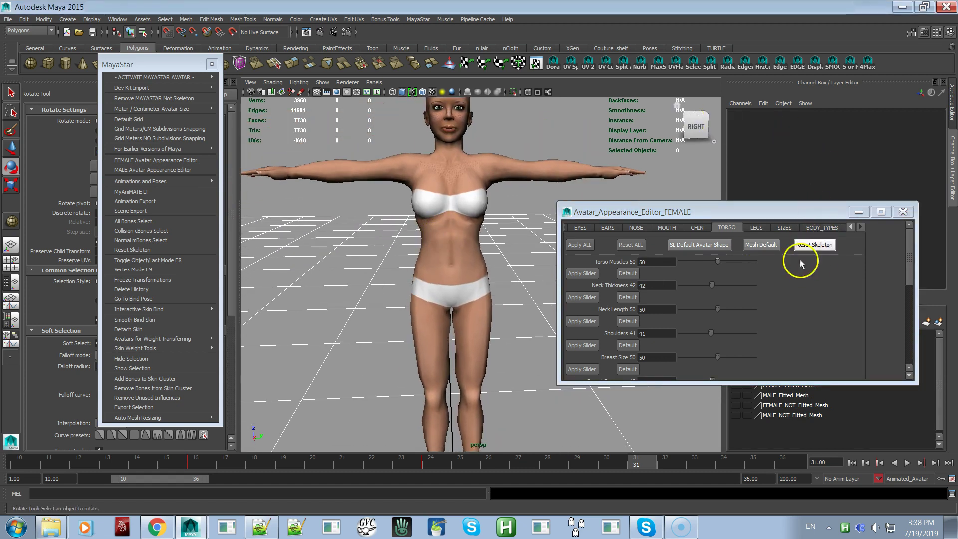
# Step: Apply the Voluptuous body type from BODY_TYPES, using Bind Pose to keep the T-pose
pyautogui.click(814, 228)
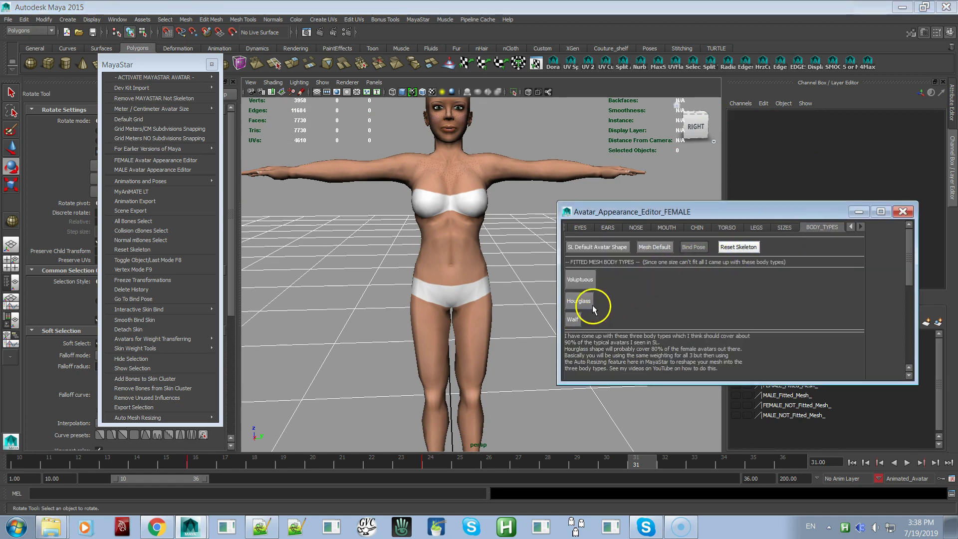
pyautogui.click(579, 279)
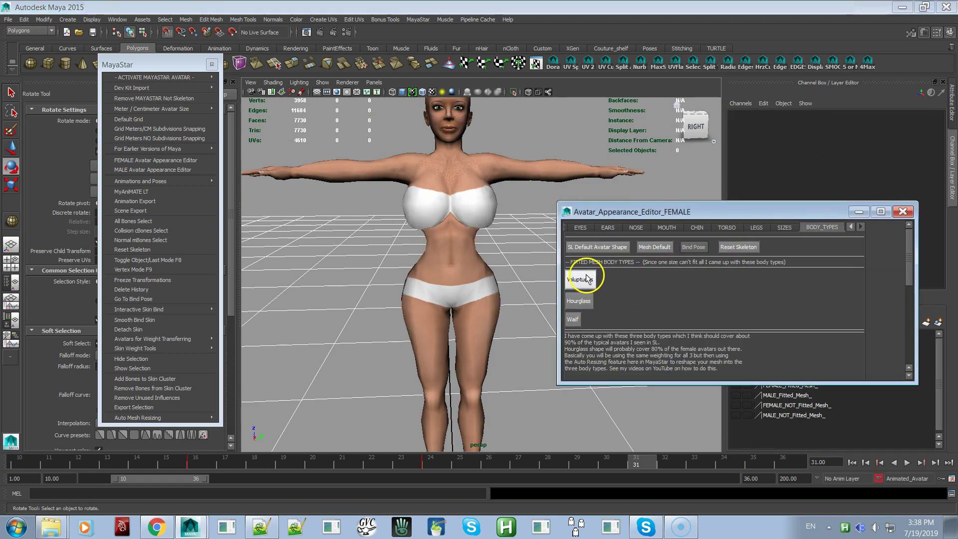
pyautogui.click(751, 249)
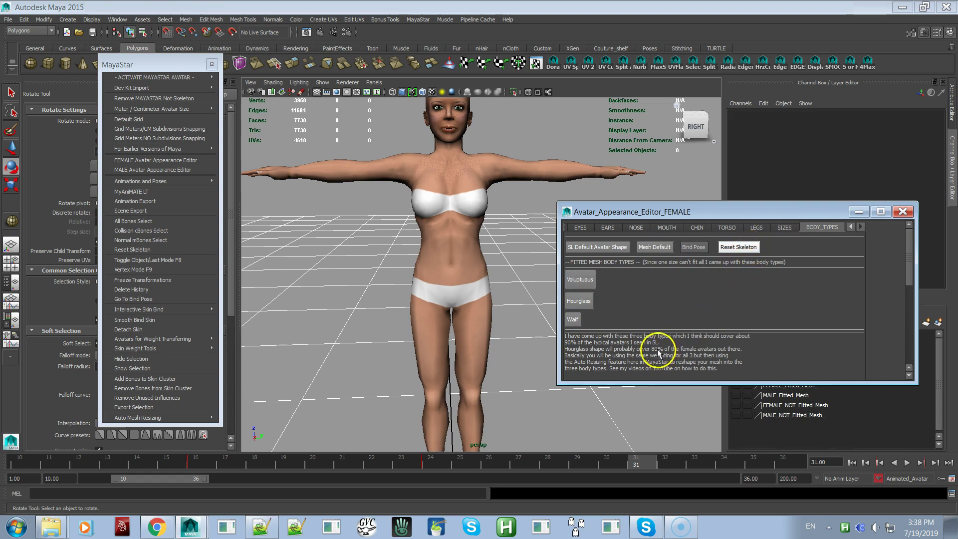
pyautogui.keyDown('alt'); pyautogui.moveTo(552, 342); pyautogui.dragTo(440, 299); pyautogui.keyUp('alt')
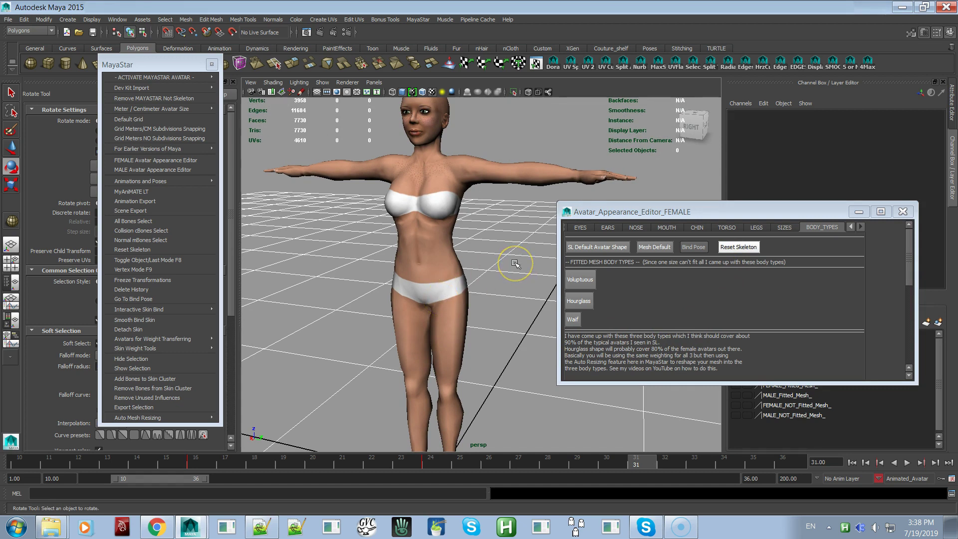
pyautogui.click(576, 282)
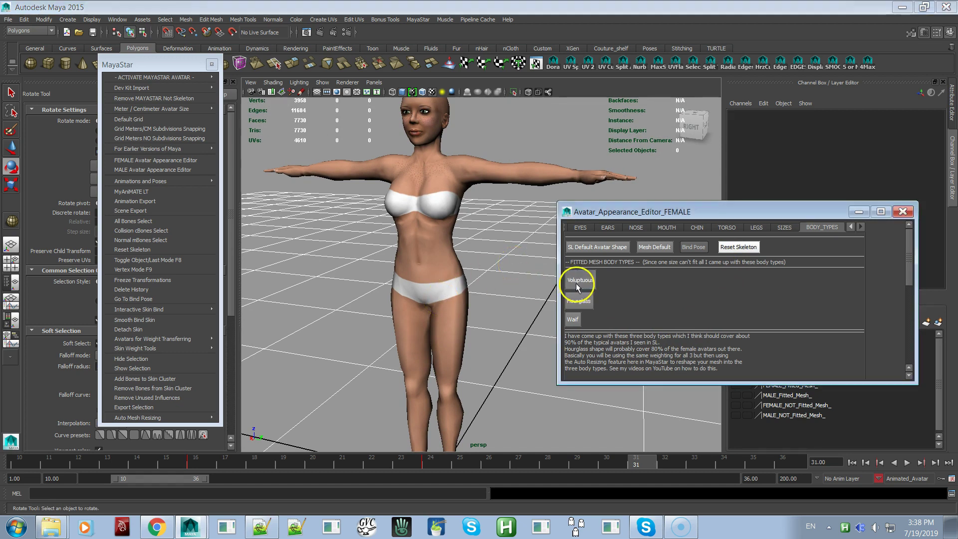
pyautogui.click(701, 248)
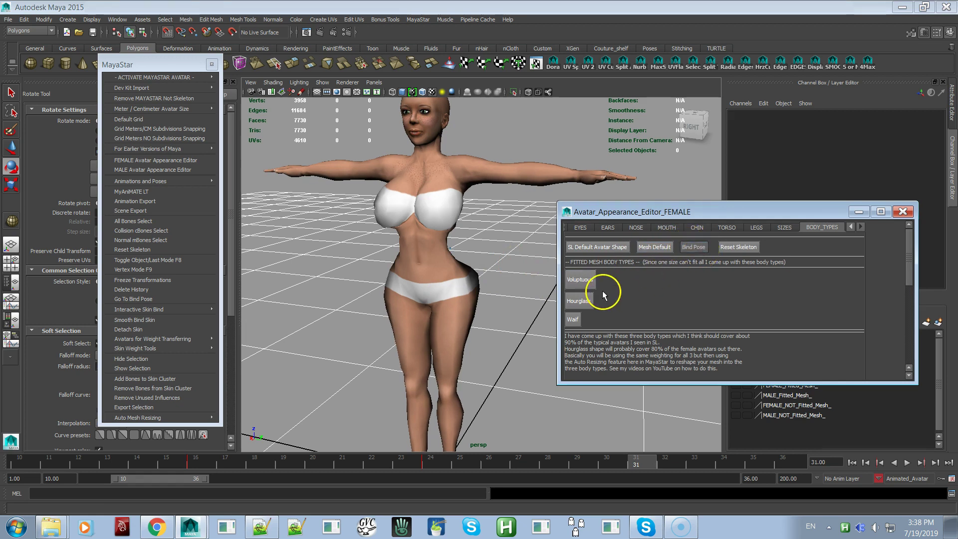
pyautogui.click(579, 278)
pyautogui.click(698, 247)
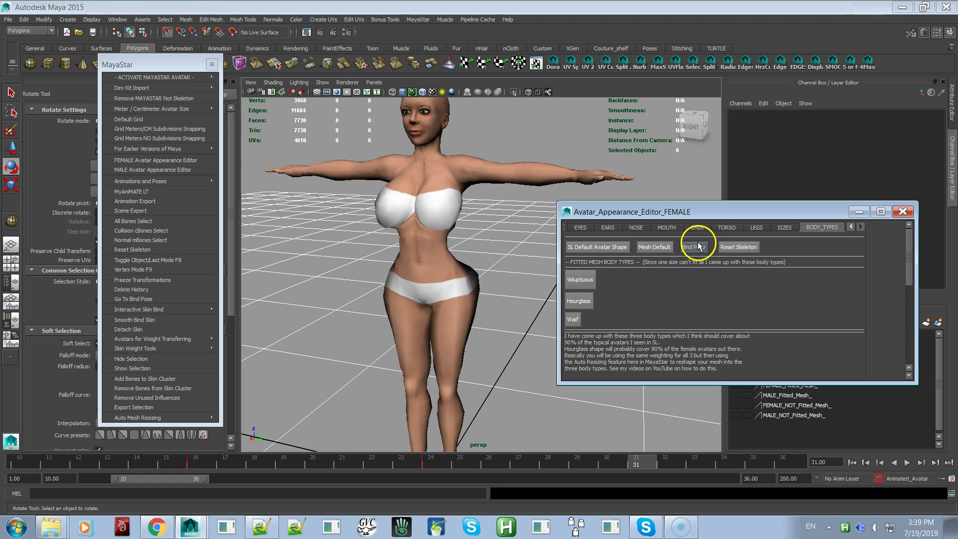
pyautogui.keyDown('alt'); pyautogui.moveTo(439, 239); pyautogui.dragTo(410, 242); pyautogui.keyUp('alt')
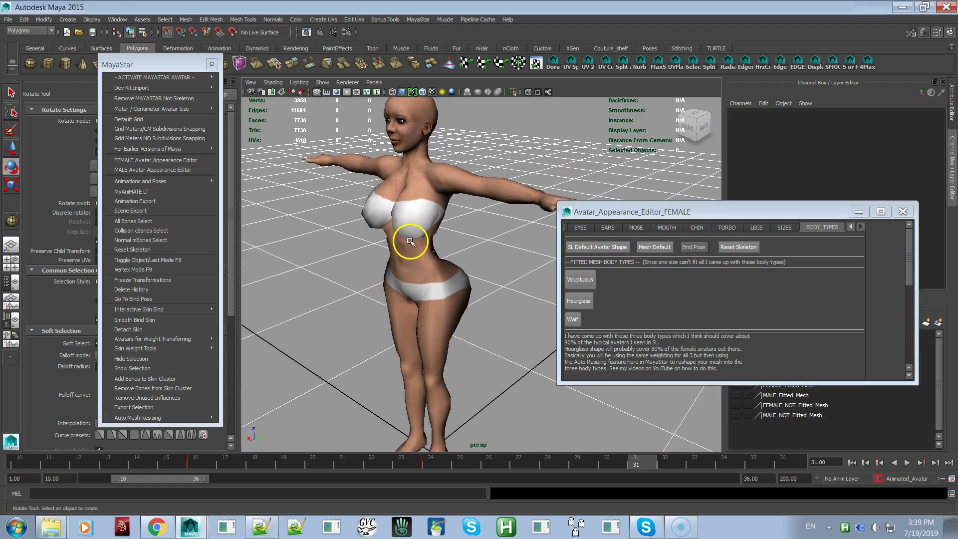
pyautogui.click(417, 208)
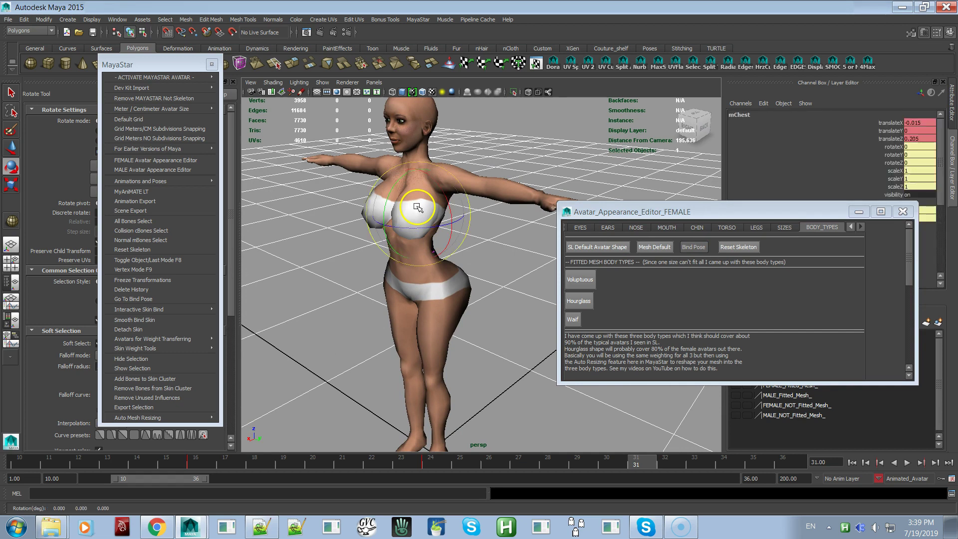
pyautogui.click(485, 197)
pyautogui.keyDown('alt'); pyautogui.moveTo(421, 229); pyautogui.dragTo(495, 269); pyautogui.keyUp('alt')
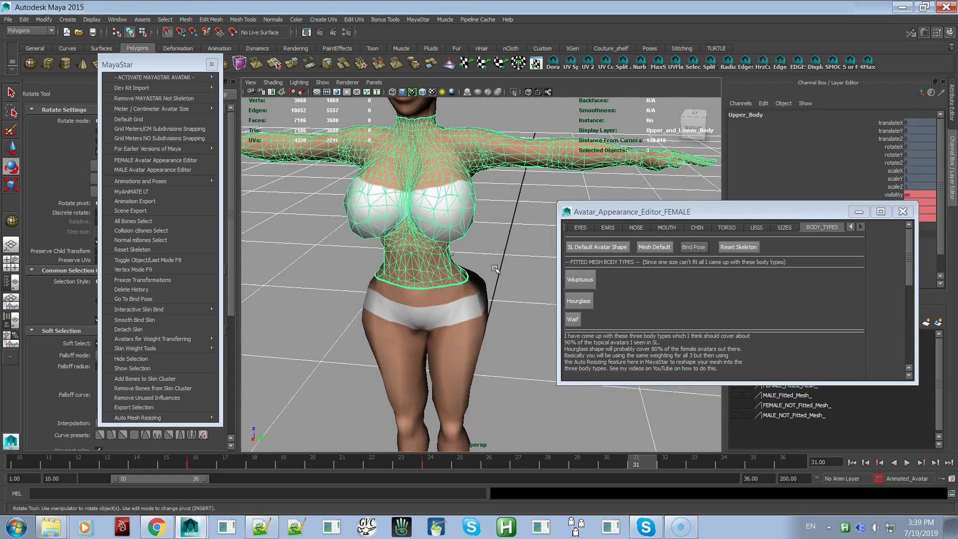
pyautogui.keyDown('alt'); pyautogui.moveTo(447, 242); pyautogui.dragTo(417, 182, button='right'); pyautogui.keyUp('alt')
pyautogui.keyDown('alt'); pyautogui.moveTo(417, 182); pyautogui.dragTo(447, 217); pyautogui.keyUp('alt')
pyautogui.keyDown('alt'); pyautogui.moveTo(447, 217); pyautogui.dragTo(449, 224, button='right'); pyautogui.keyUp('alt')
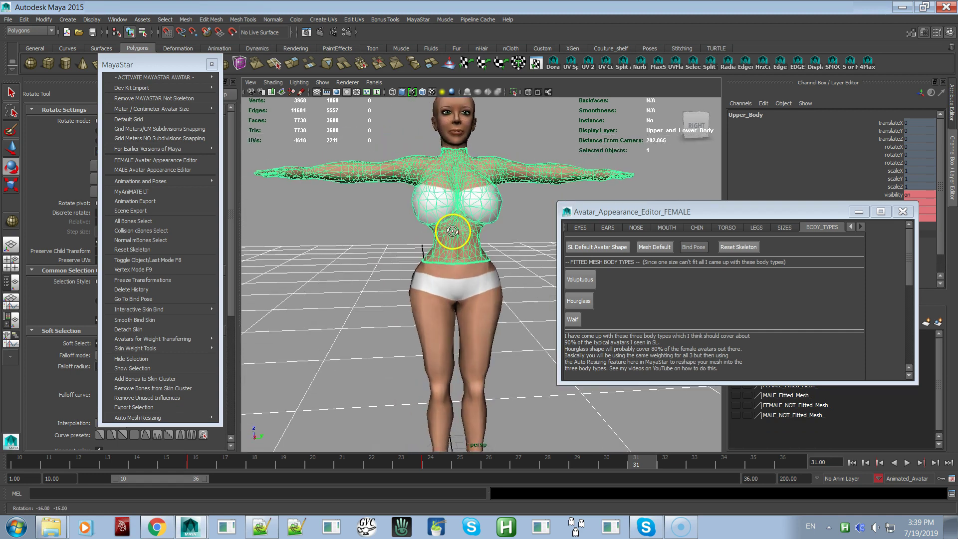
pyautogui.keyDown('alt'); pyautogui.moveTo(449, 224); pyautogui.dragTo(449, 239); pyautogui.keyUp('alt')
pyautogui.keyDown('alt'); pyautogui.moveTo(449, 240); pyautogui.dragTo(456, 272, button='right'); pyautogui.keyUp('alt')
pyautogui.keyDown('alt'); pyautogui.moveTo(456, 271); pyautogui.dragTo(444, 266, button='middle'); pyautogui.keyUp('alt')
pyautogui.keyDown('alt'); pyautogui.moveTo(444, 265); pyautogui.dragTo(446, 236, button='right'); pyautogui.keyUp('alt')
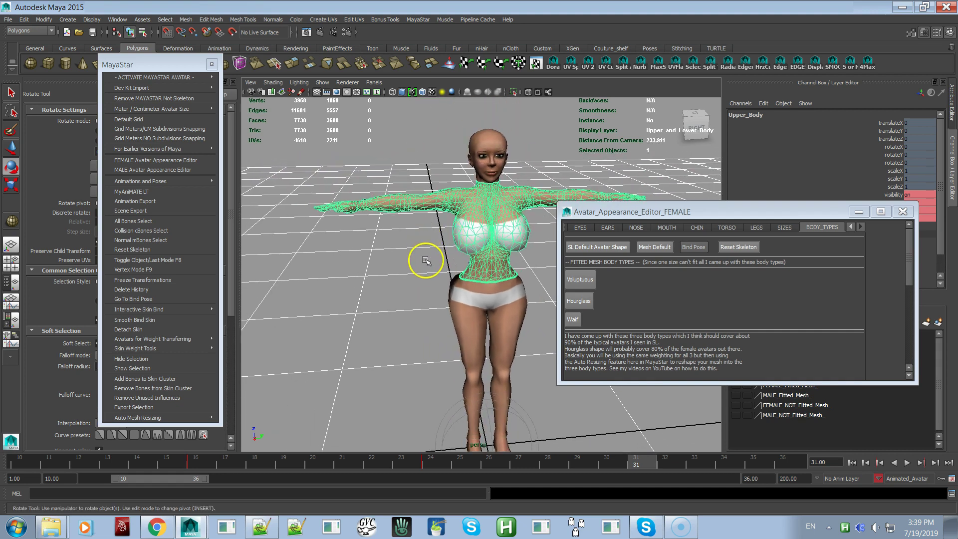
pyautogui.keyDown('alt'); pyautogui.moveTo(421, 261); pyautogui.dragTo(382, 249); pyautogui.keyUp('alt')
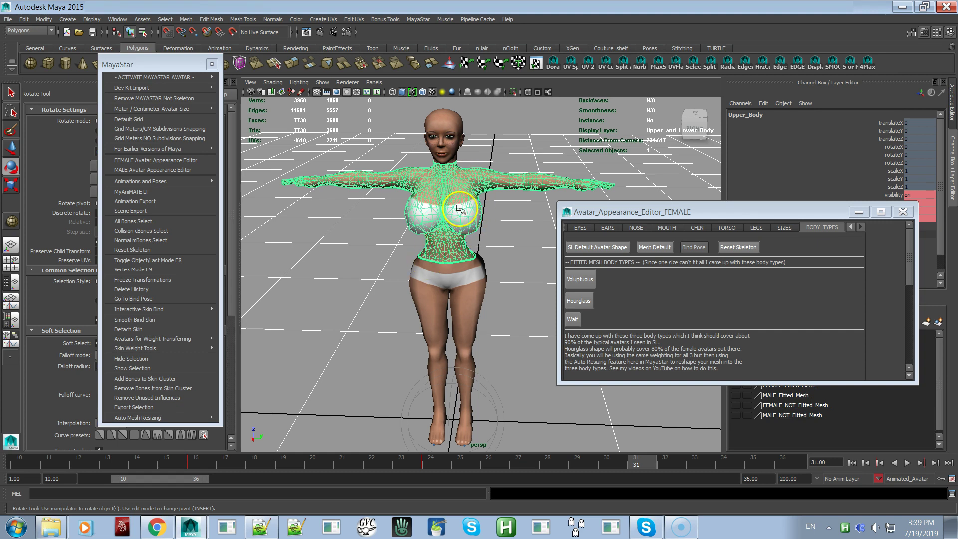
pyautogui.keyDown('alt'); pyautogui.moveTo(441, 216); pyautogui.dragTo(586, 174); pyautogui.keyUp('alt')
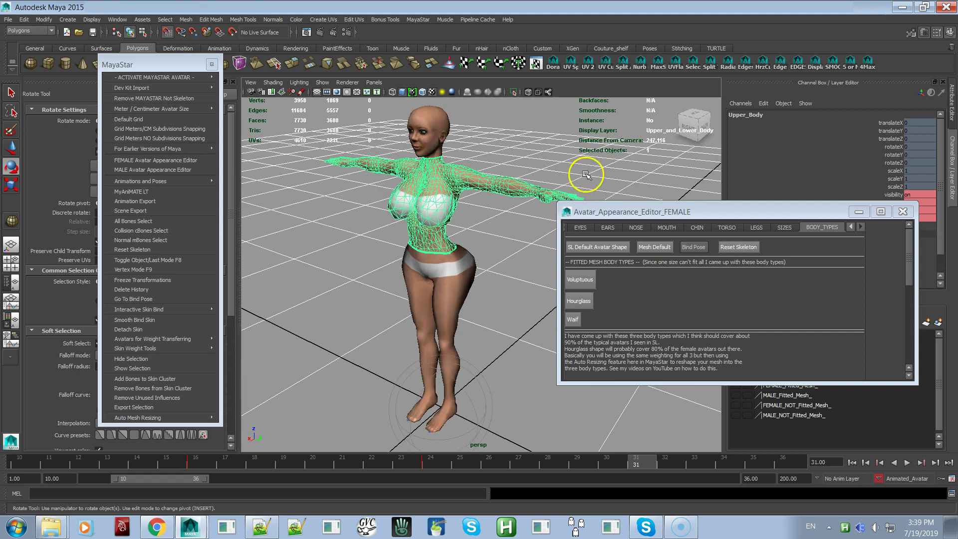
# Step: Return the avatar to its bind pose and collapse the appearance editor to reveal the layers
pyautogui.click(694, 247)
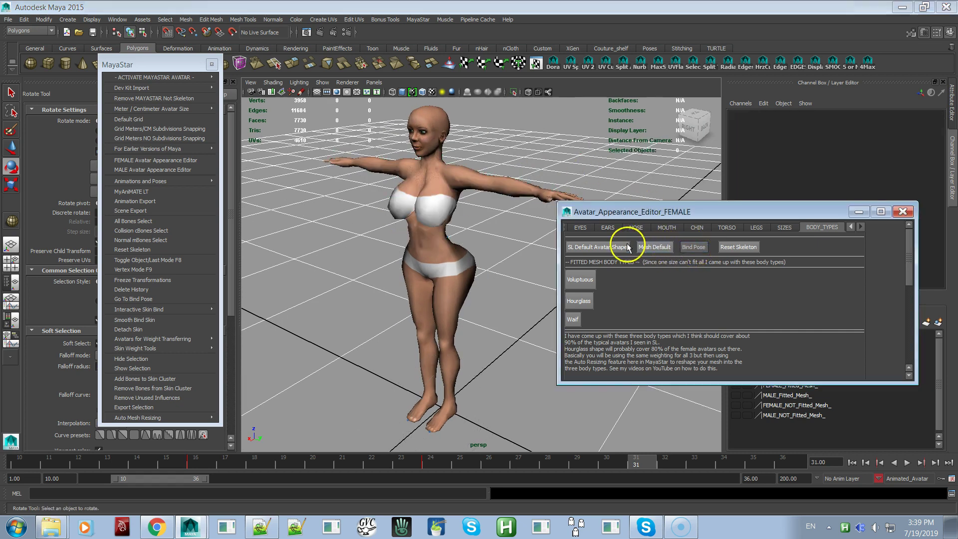
pyautogui.click(425, 221)
pyautogui.keyDown('alt'); pyautogui.moveTo(425, 222); pyautogui.dragTo(582, 250); pyautogui.keyUp('alt')
pyautogui.doubleClick(684, 213)
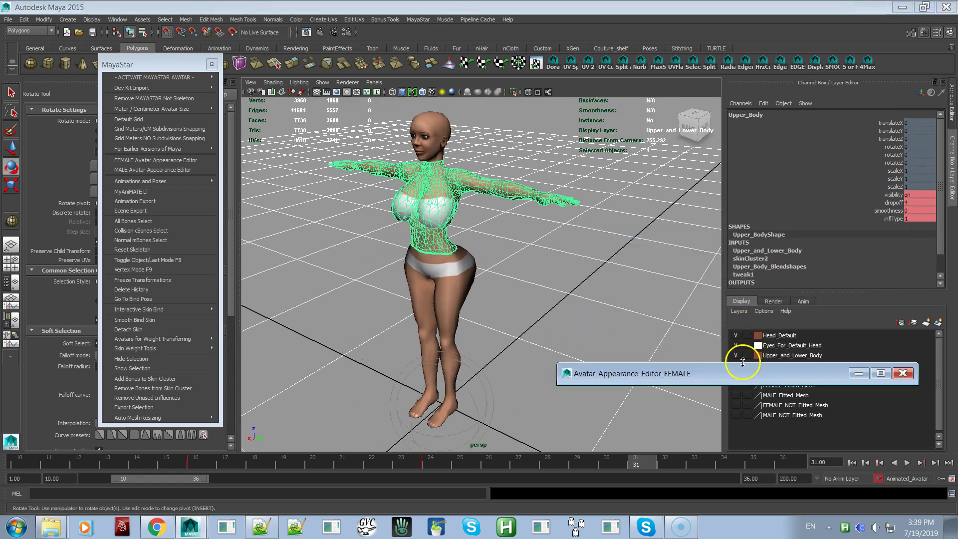
pyautogui.moveTo(743, 362); pyautogui.dragTo(286, 271)
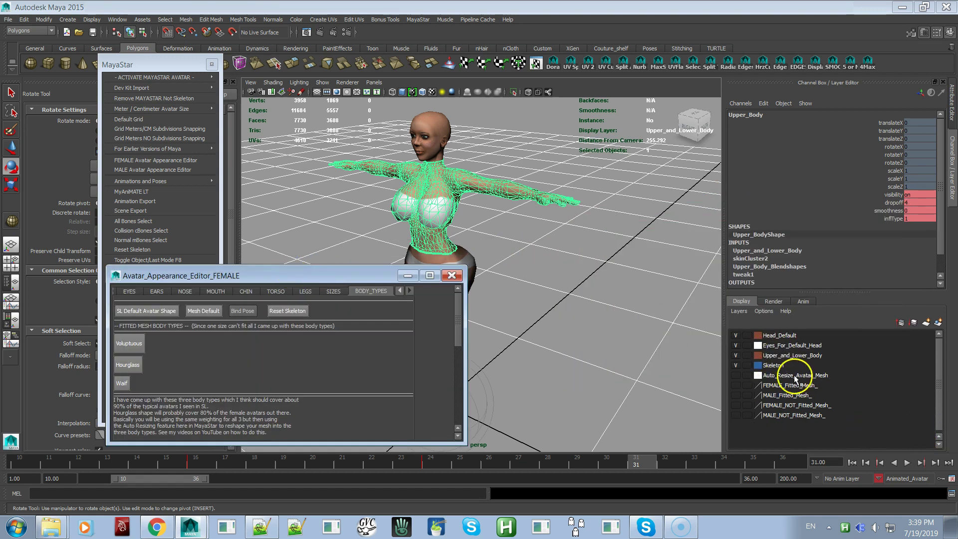
# Step: Show the FEMALE_Fitted_Mesh_ layer and hide the Upper_and_Lower_Body layer
pyautogui.click(736, 385)
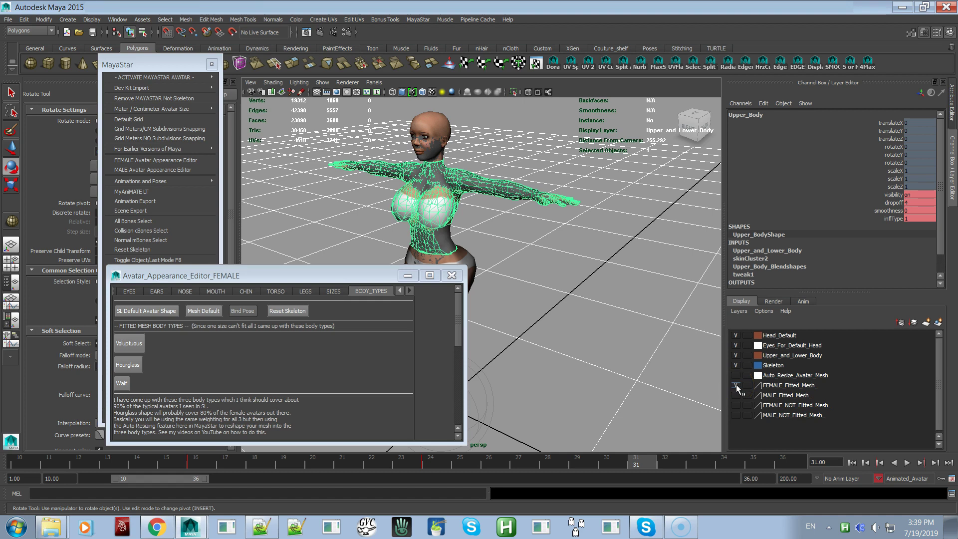
pyautogui.click(736, 355)
pyautogui.keyDown('alt'); pyautogui.moveTo(538, 361); pyautogui.dragTo(595, 345); pyautogui.keyUp('alt')
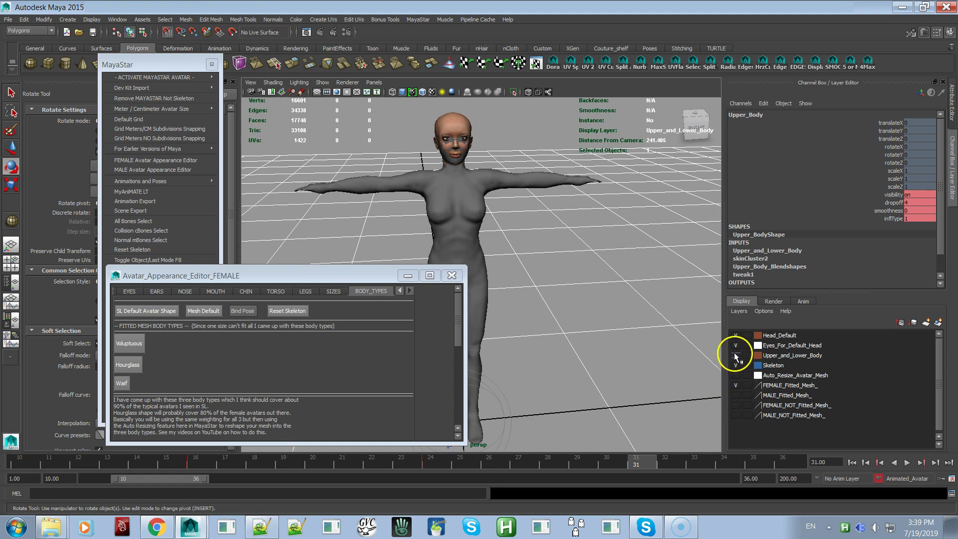
# Step: Show Upper_and_Lower_Body, hide FEMALE_Fitted_Mesh_, apply Mesh Default and close the editor
pyautogui.click(736, 355)
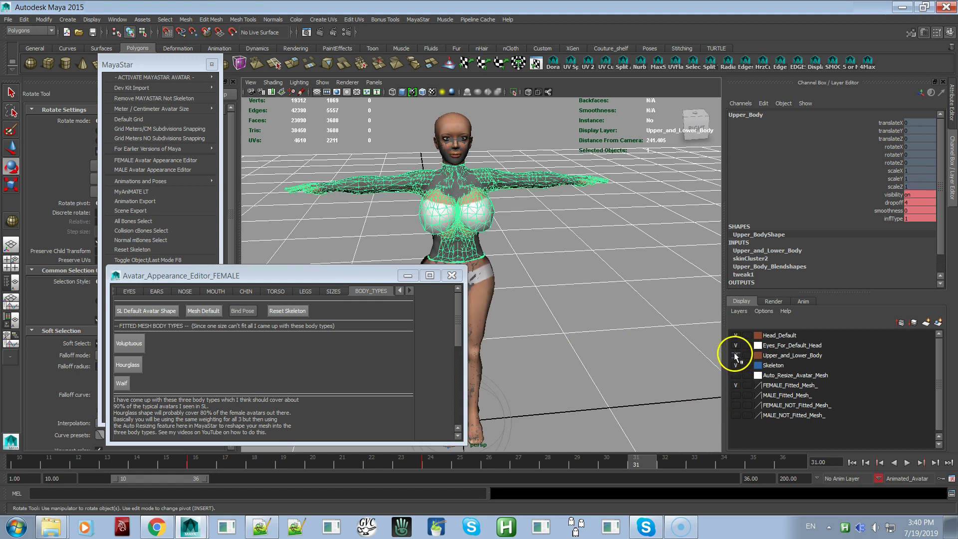
pyautogui.click(735, 385)
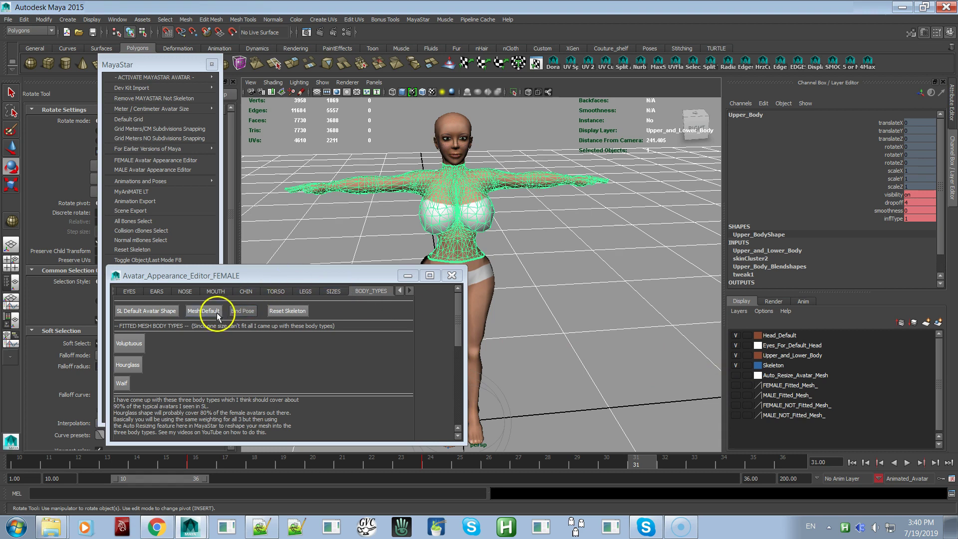
pyautogui.click(205, 311)
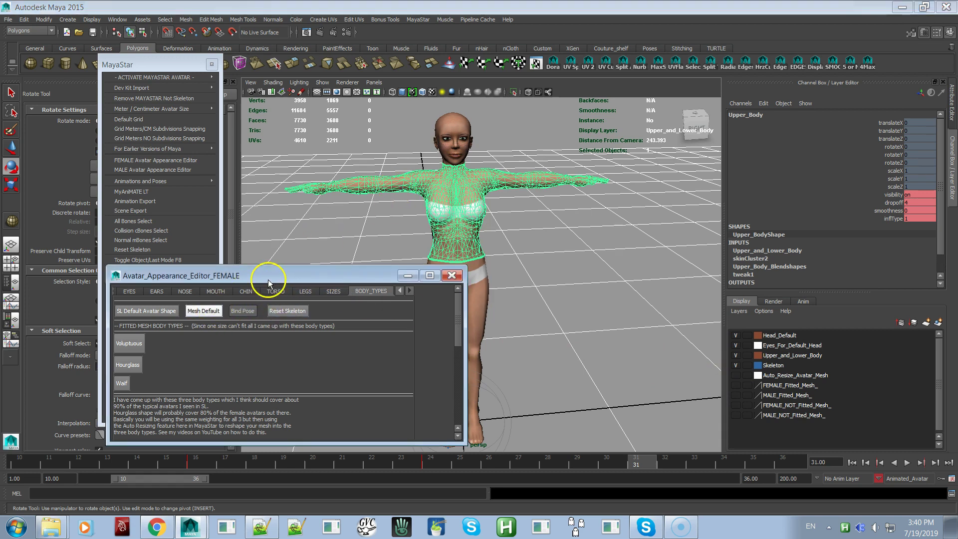
pyautogui.moveTo(268, 279); pyautogui.dragTo(544, 217)
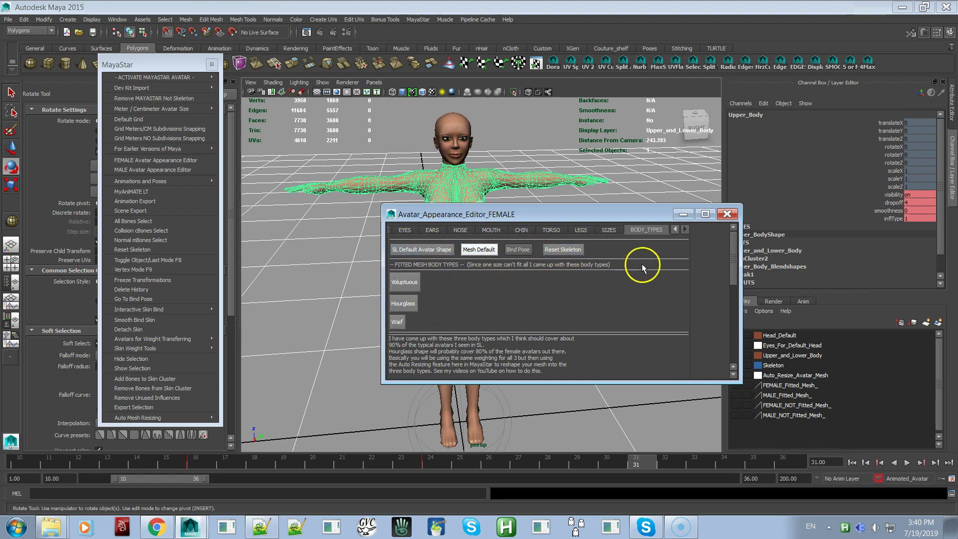
pyautogui.click(727, 216)
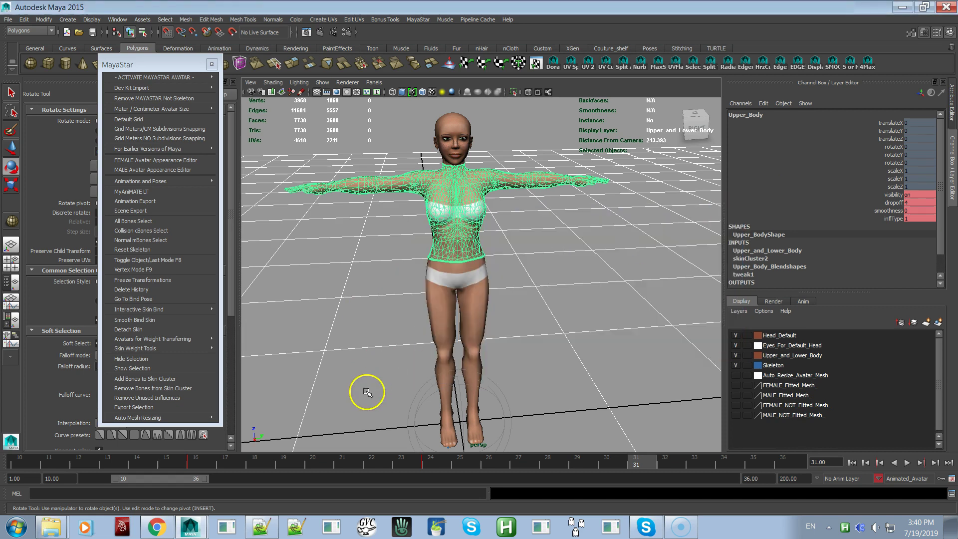